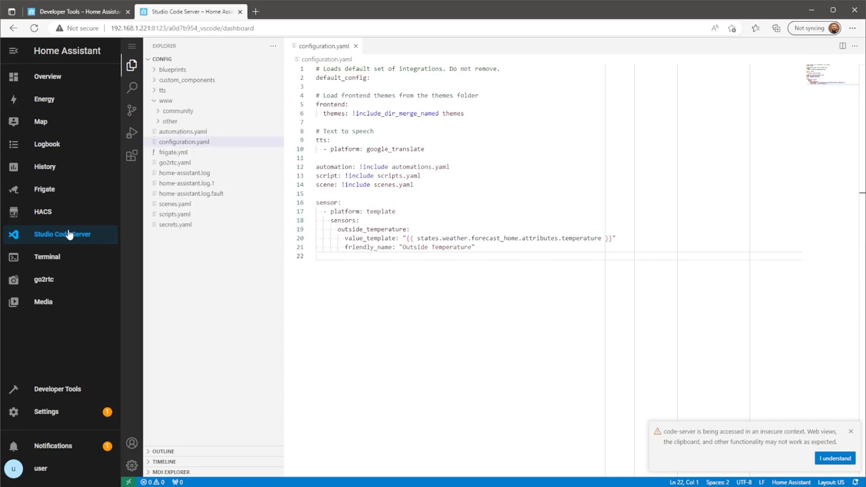
right_click(167, 101)
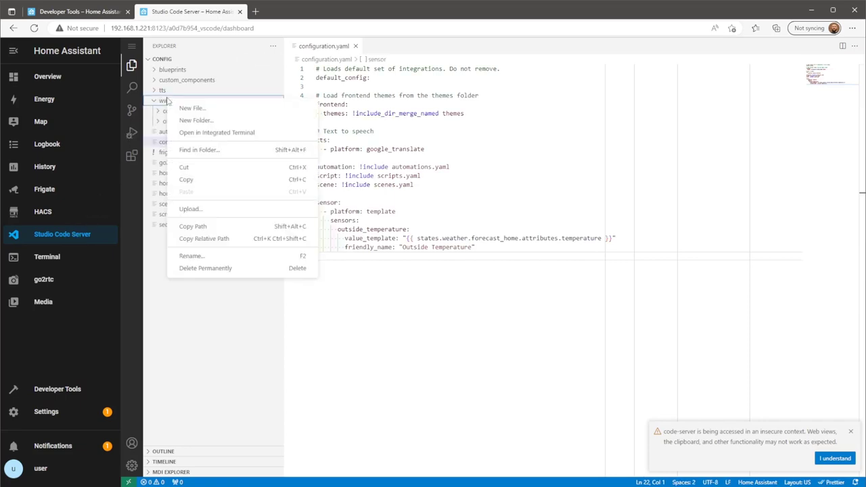
click(166, 100)
click(164, 101)
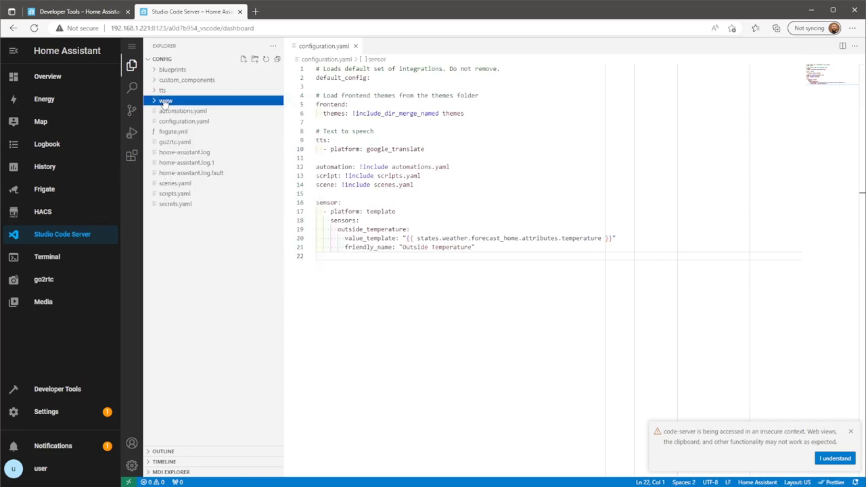
Step: Create a new folder named pictures inside the www folder
right_click(164, 102)
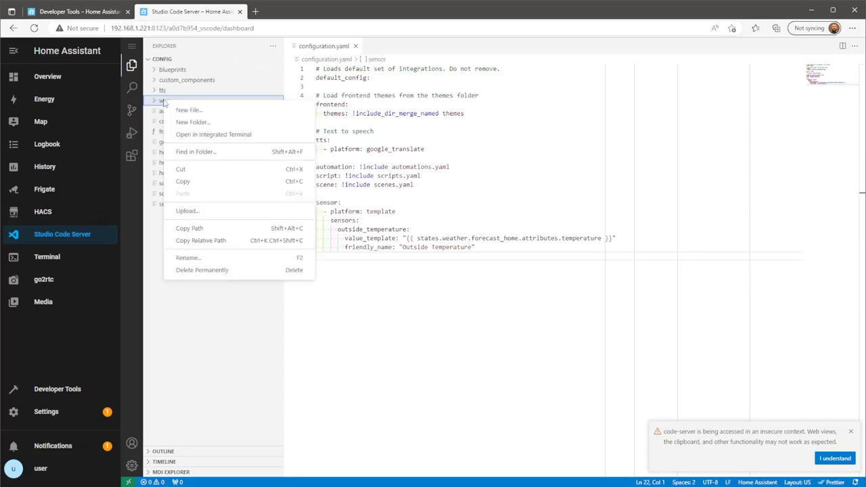
click(194, 122)
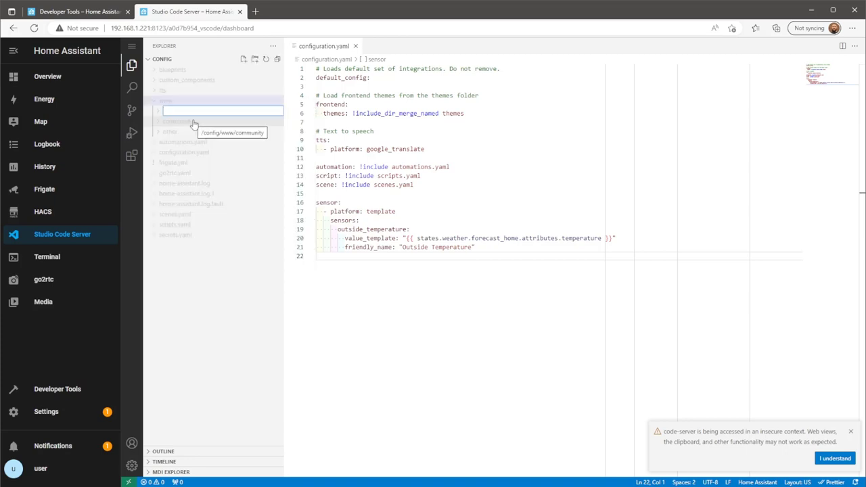
text(ctures)
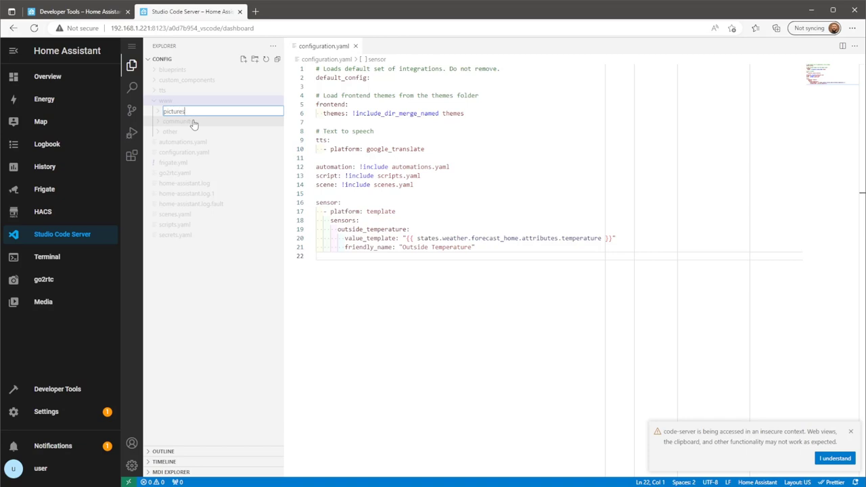
key(Return)
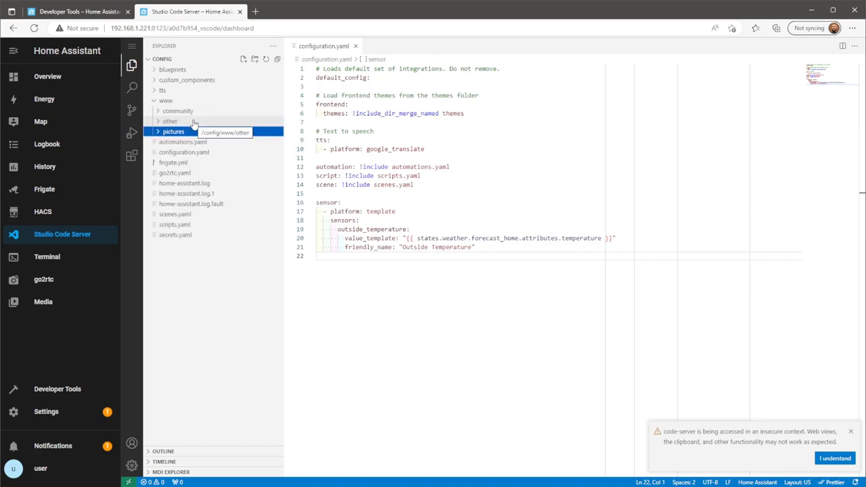
Step: Upload the image livingroom.jpg from the computer into the www/pictures folder
right_click(196, 132)
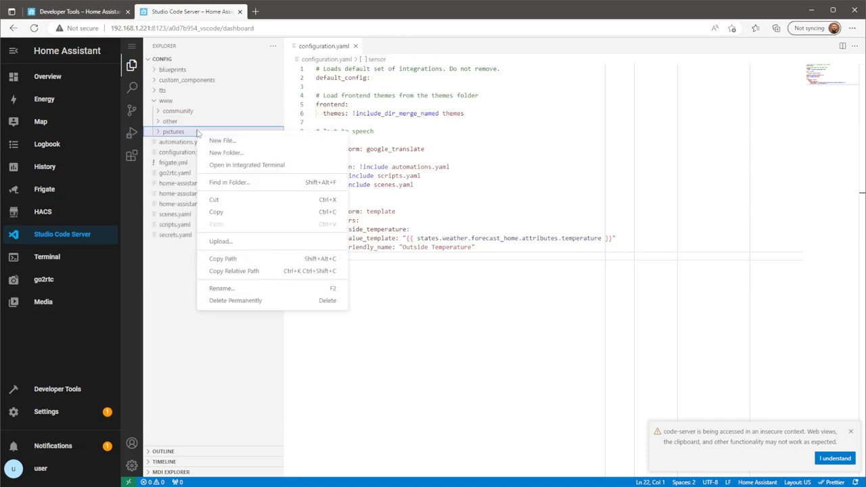
click(246, 243)
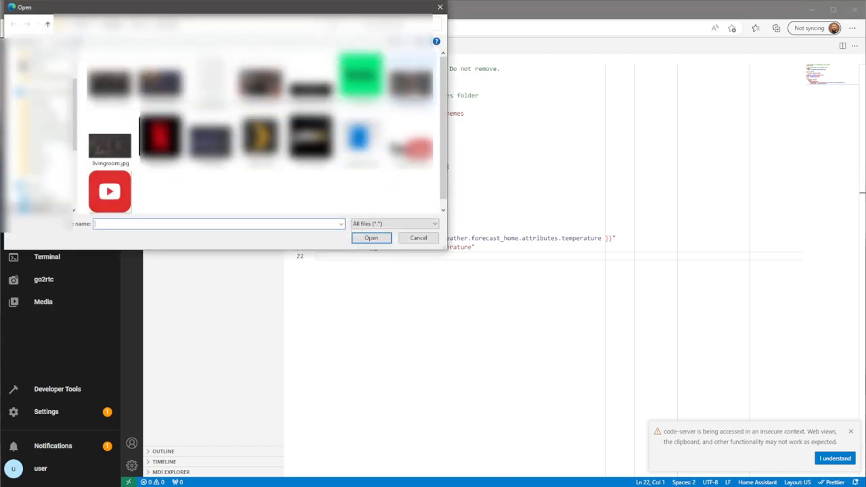
double_click(129, 146)
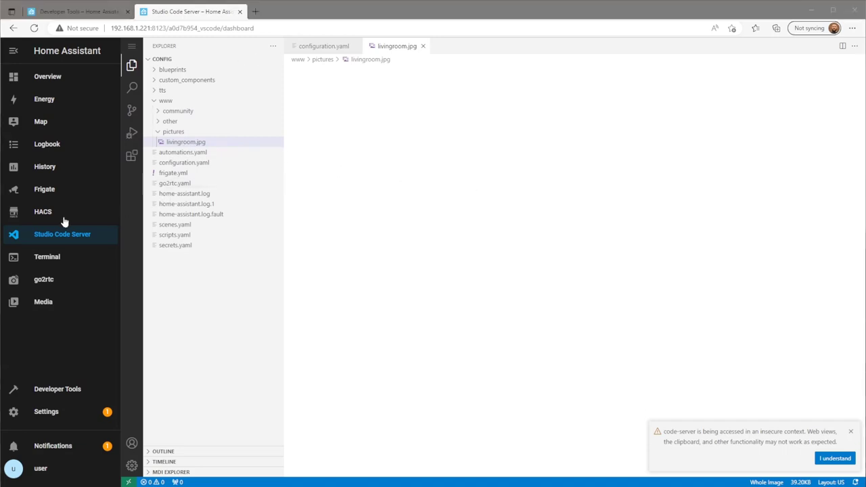
Step: Find the Stack In Card repository among the HACS frontend repositories, download it and reload the browser
click(34, 216)
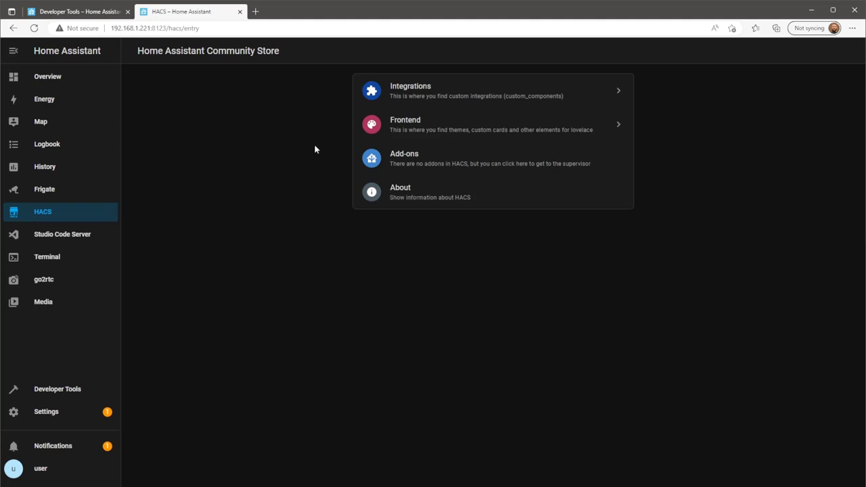
click(430, 127)
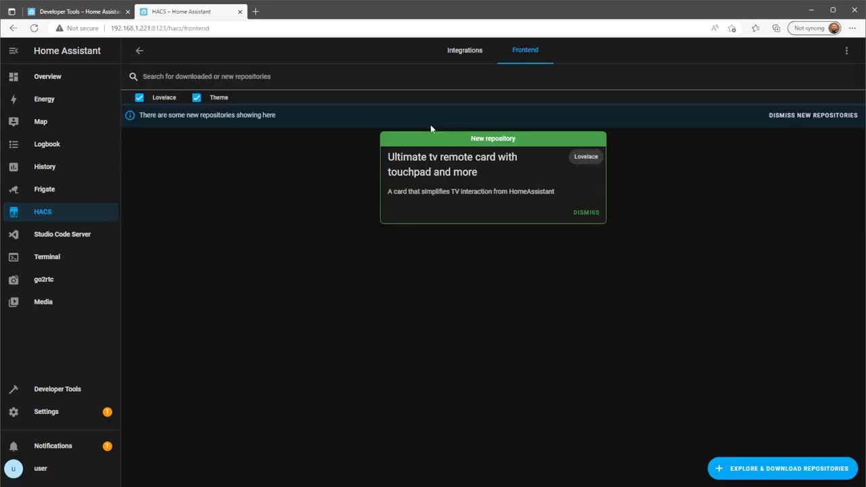
click(770, 466)
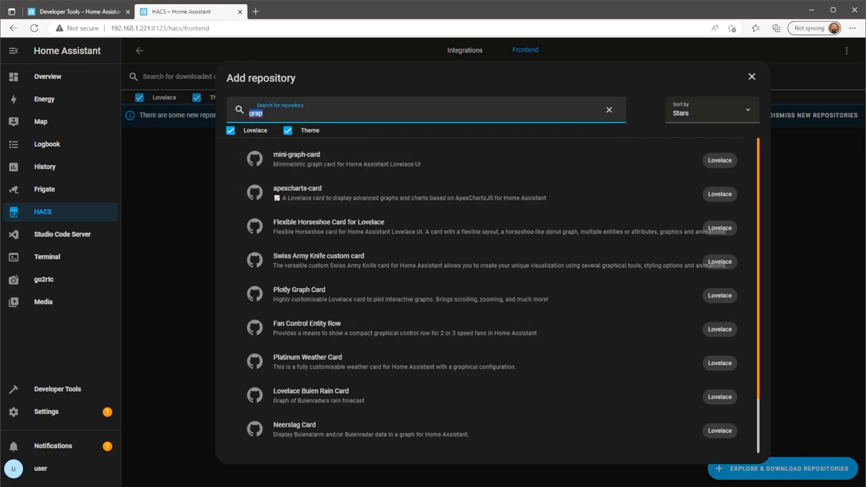
text(stack)
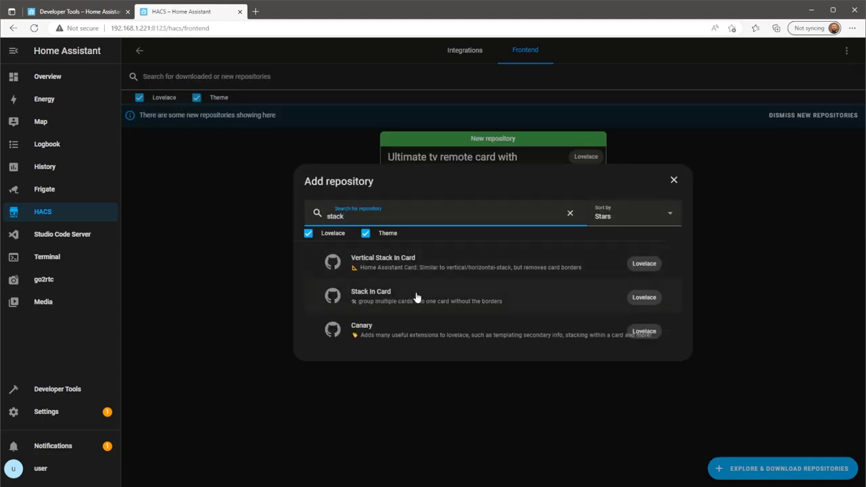
click(416, 298)
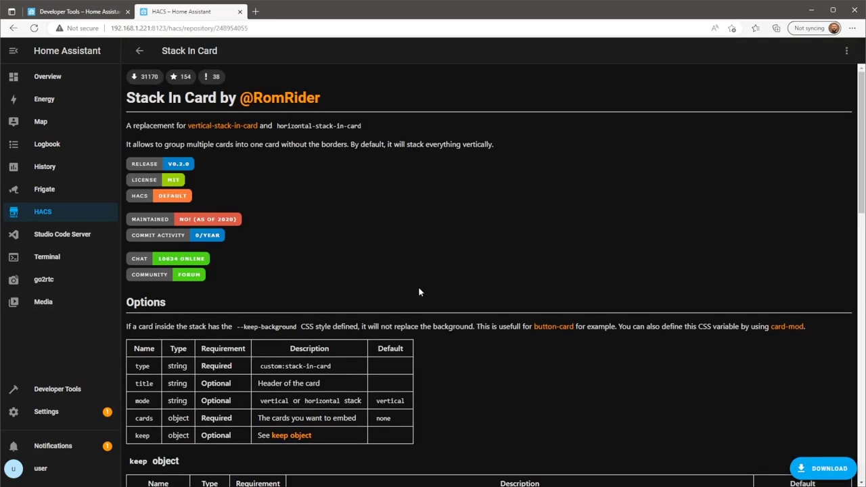
click(825, 475)
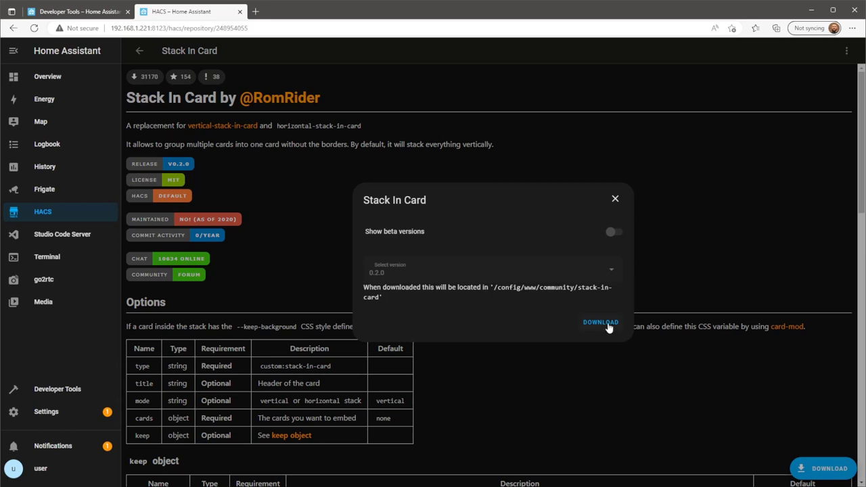
click(608, 323)
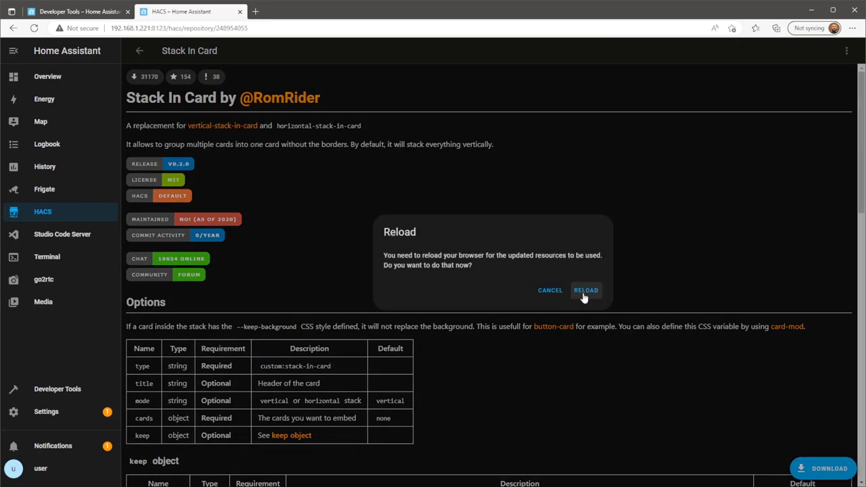
click(585, 297)
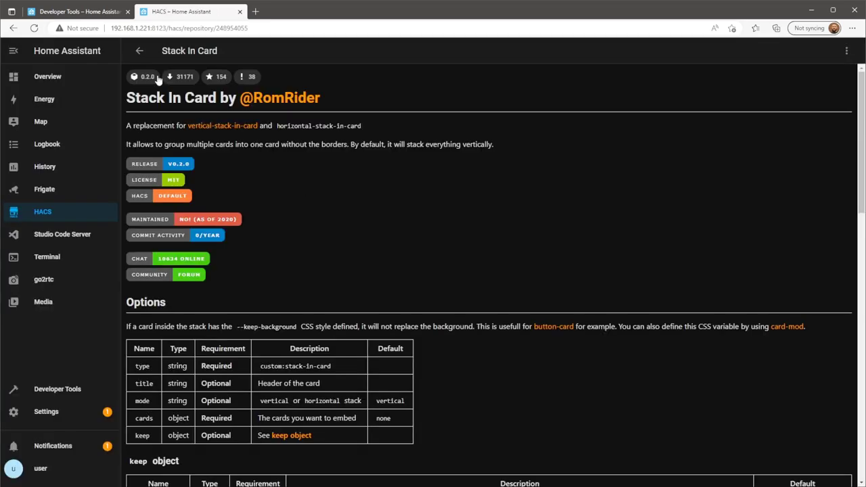
Step: Find the Mushroom repository among the HACS frontend repositories, download it and reload the browser
click(139, 51)
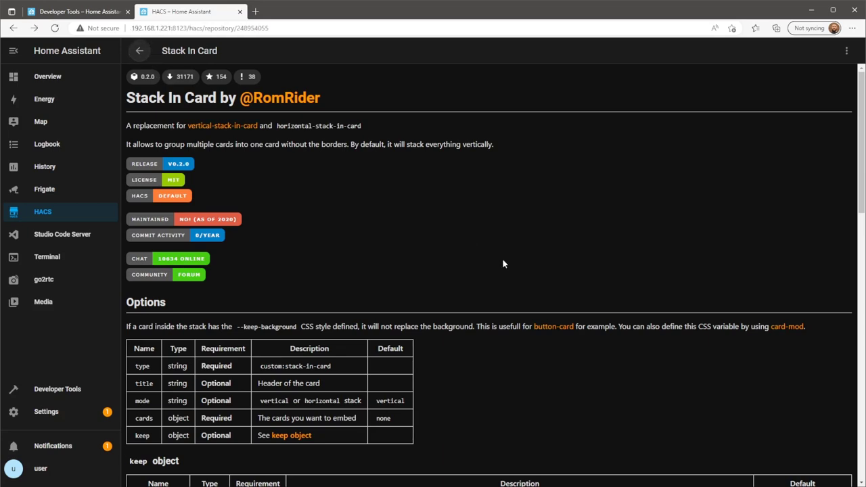
click(143, 51)
click(776, 470)
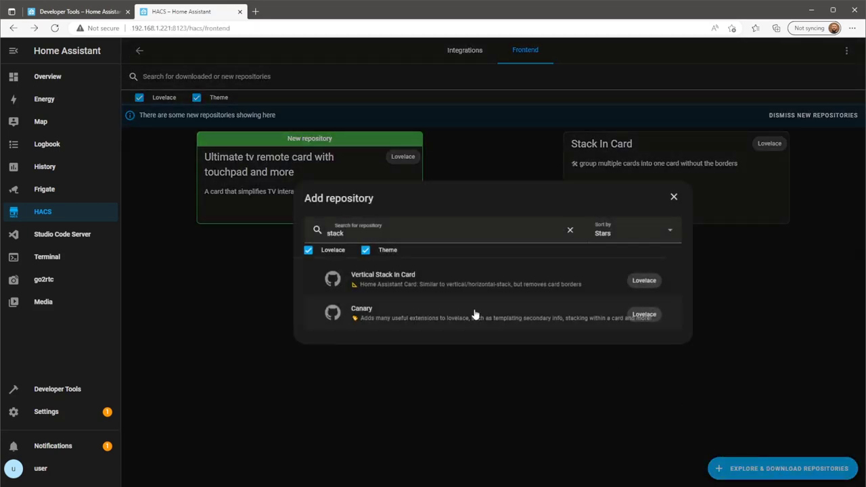
click(362, 230)
double_click(334, 233)
text(mushr)
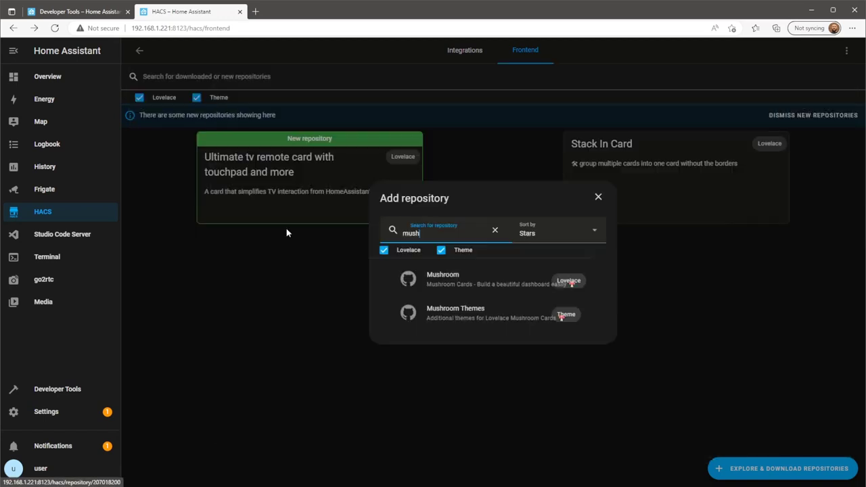
click(451, 276)
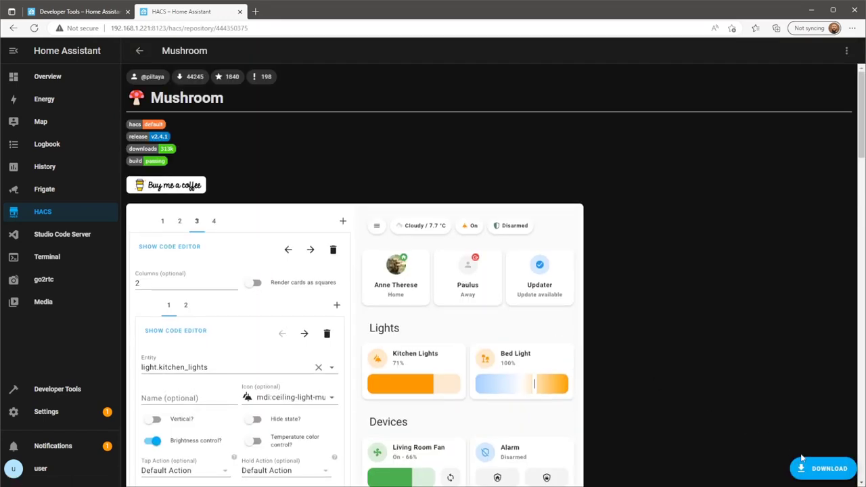
click(818, 468)
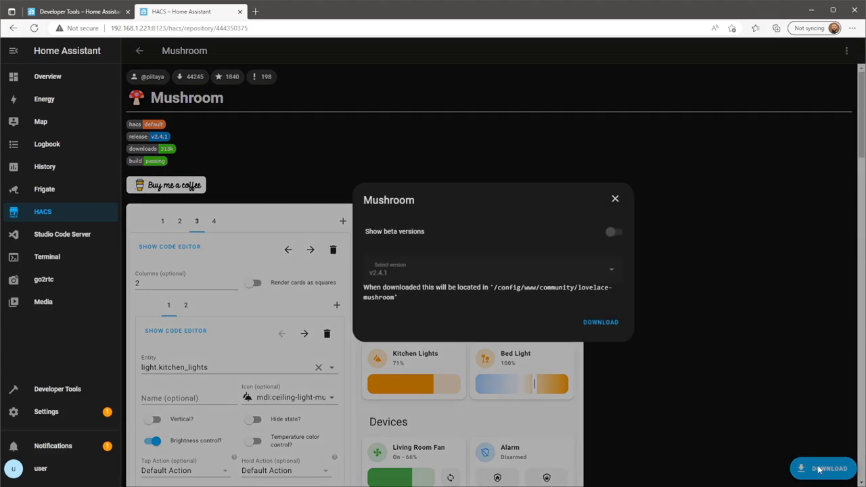
click(595, 322)
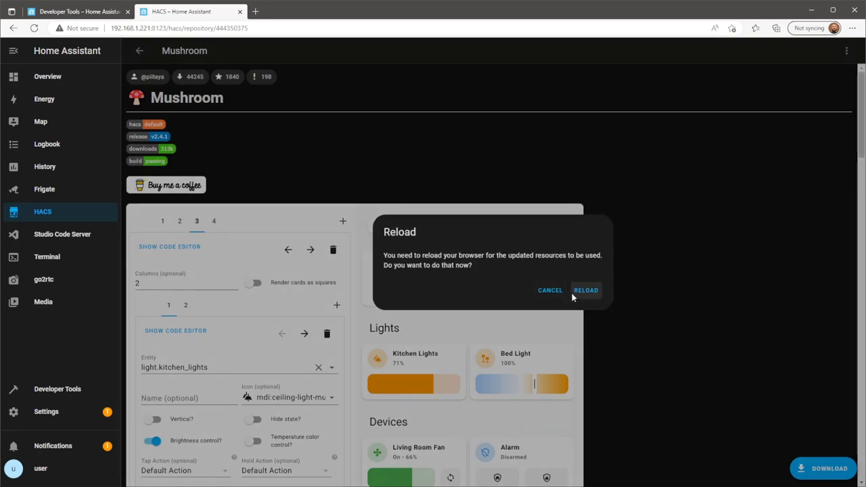
click(584, 290)
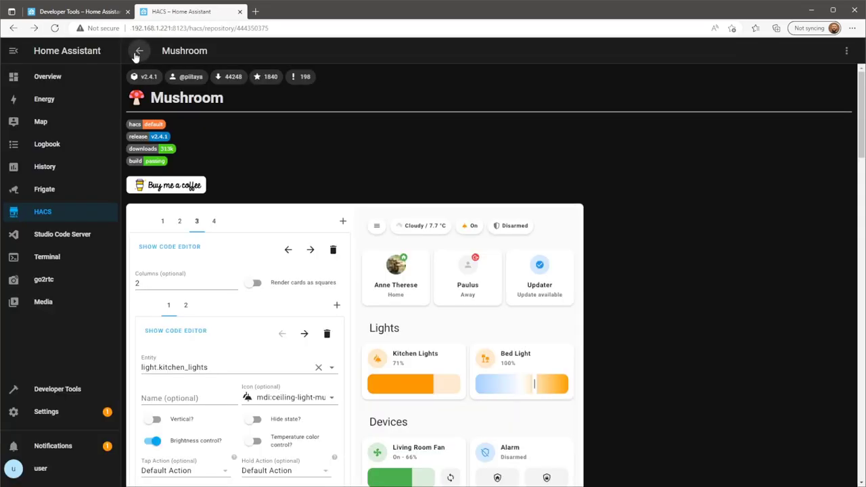
Step: Find the card-mod repository among the HACS frontend repositories, download it and reload the browser
click(138, 51)
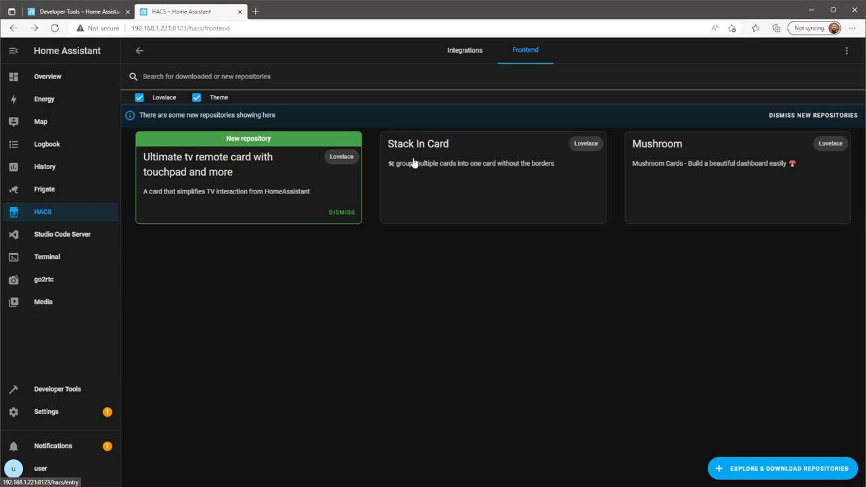
click(744, 465)
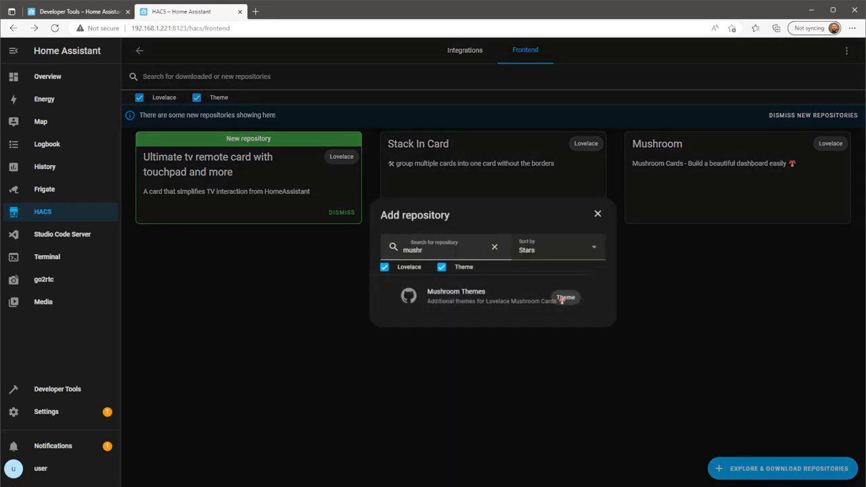
drag(423, 249, 376, 248)
text(card)
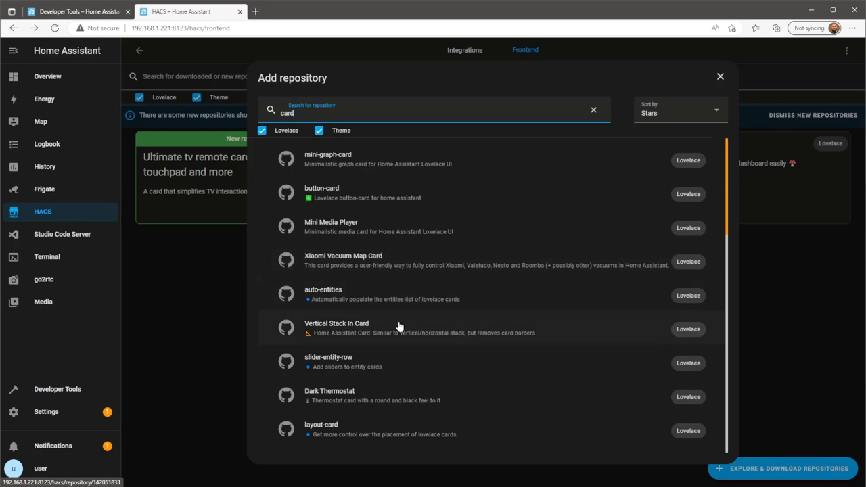
text(-m)
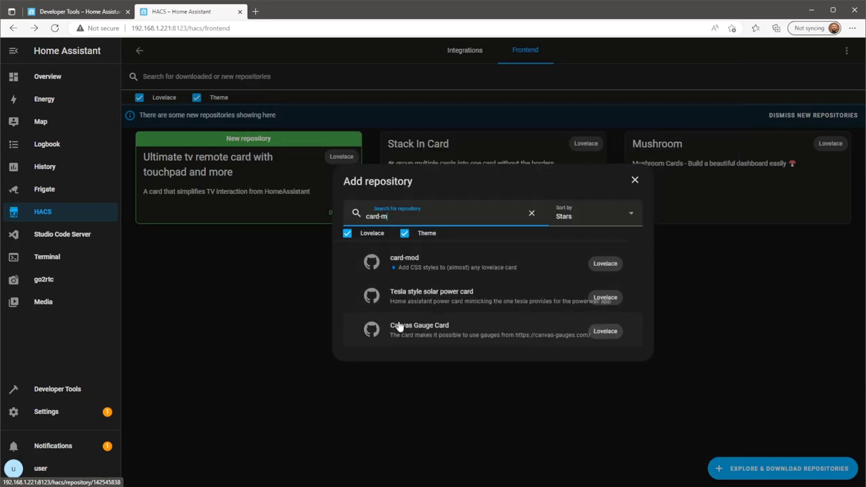
click(430, 267)
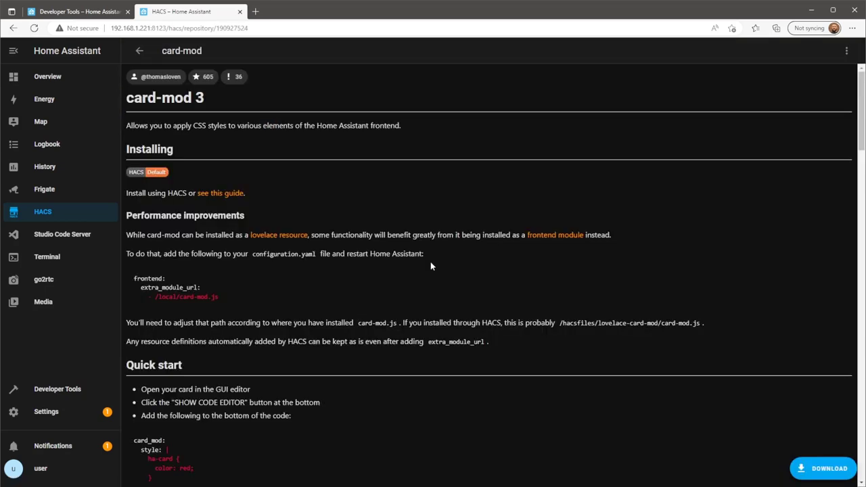
click(828, 473)
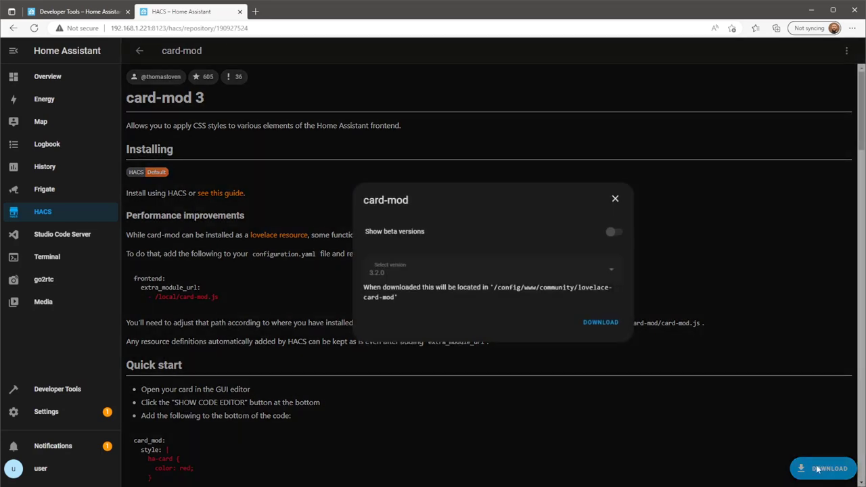
click(613, 329)
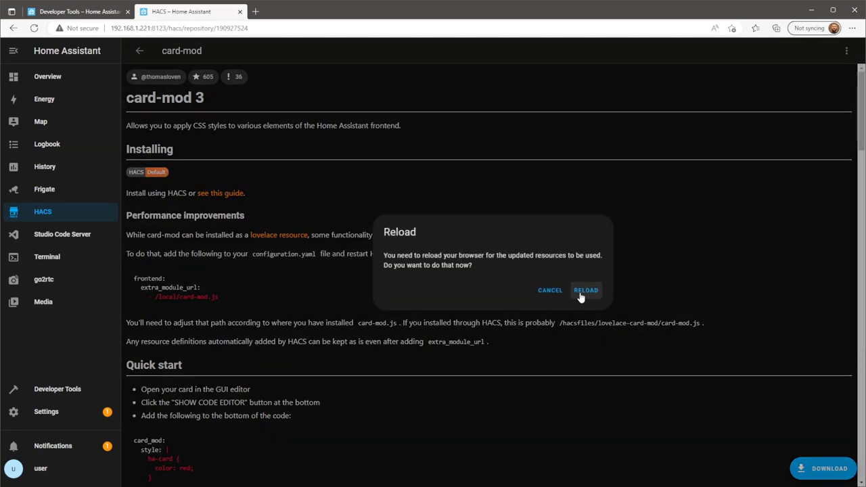
click(581, 291)
Step: Find the mini-graph-card repository among the HACS frontend repositories, download it and reload the browser
click(139, 52)
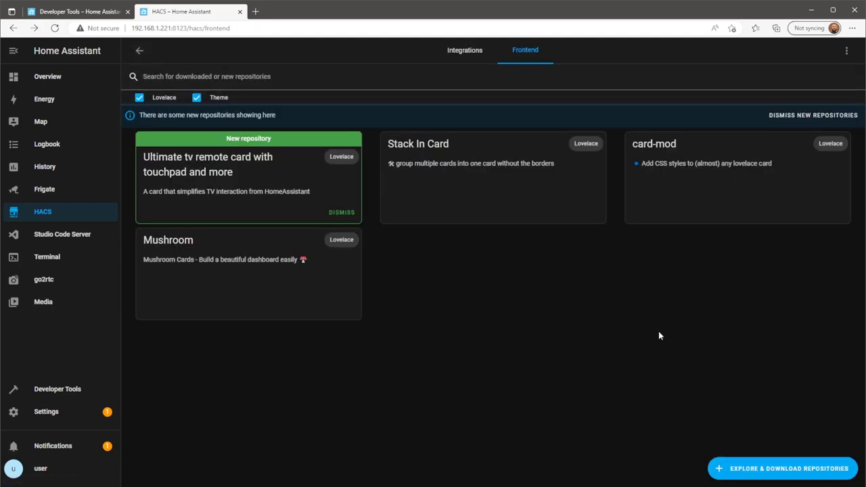
click(804, 468)
drag(389, 233, 351, 238)
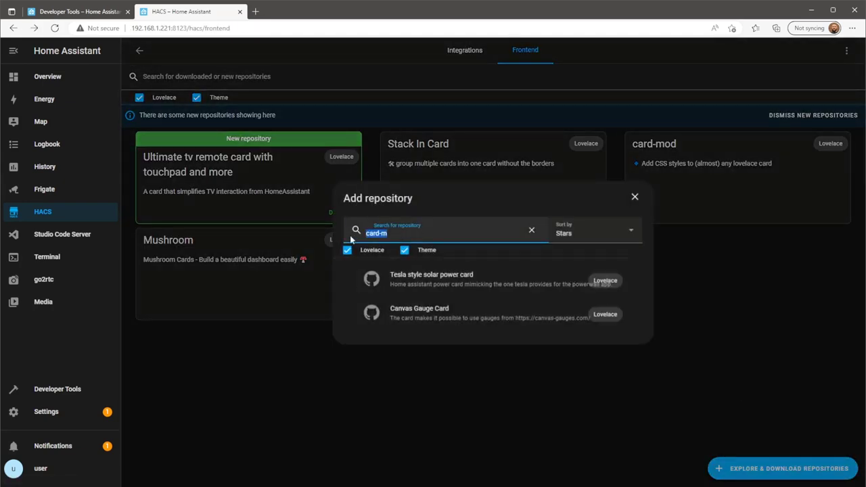
text(mini)
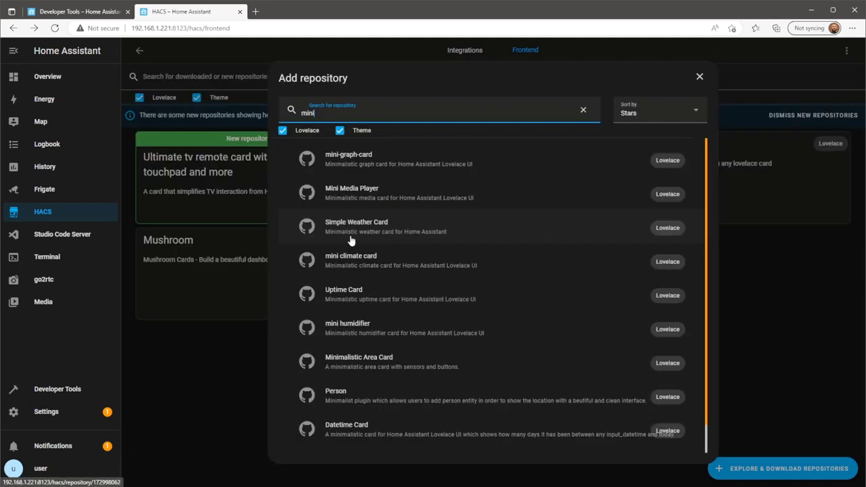
click(386, 173)
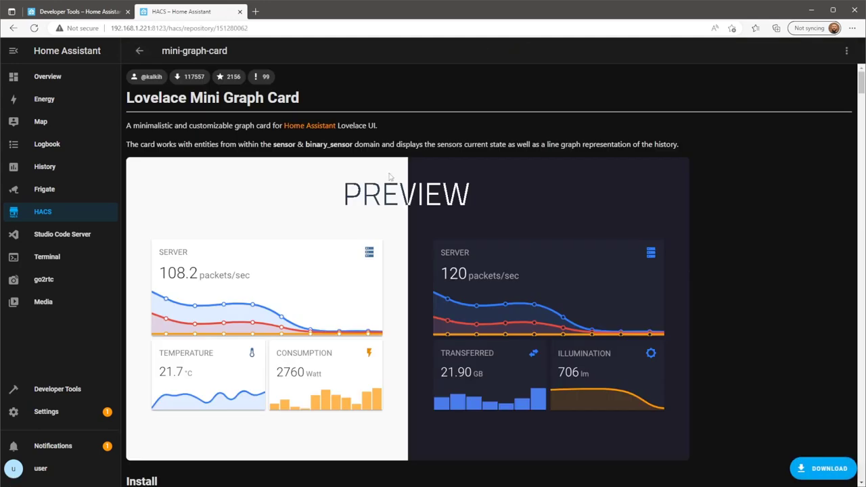
click(819, 468)
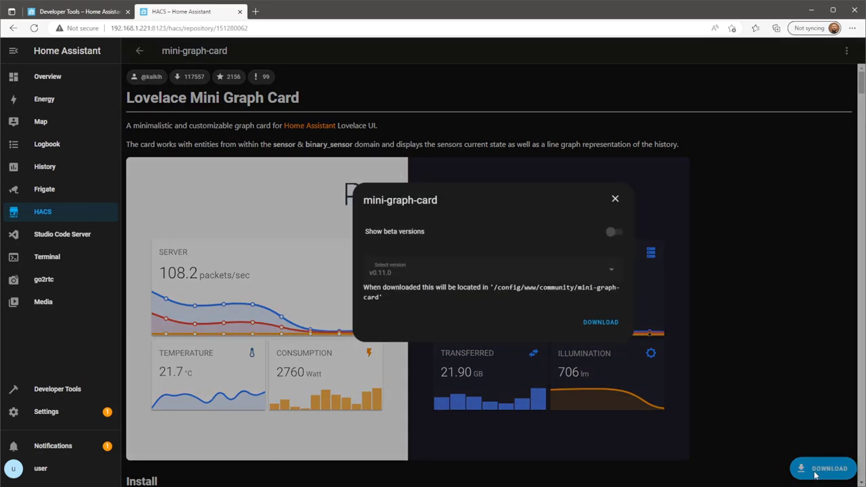
click(605, 323)
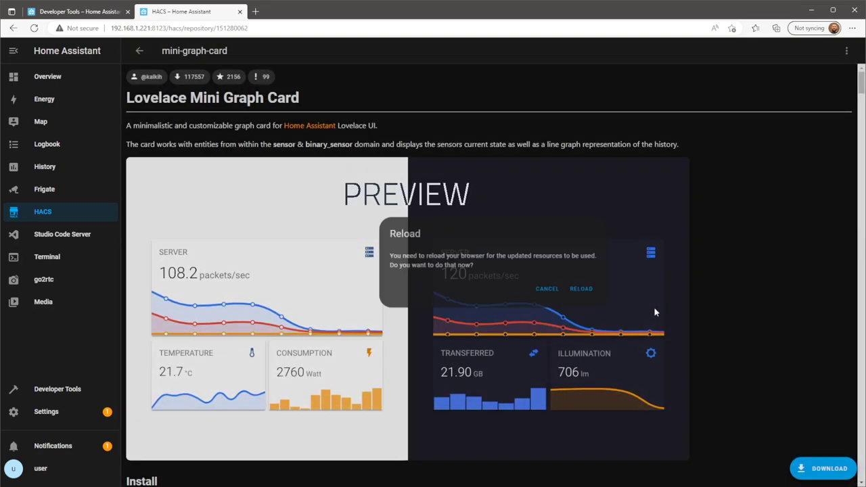
click(584, 291)
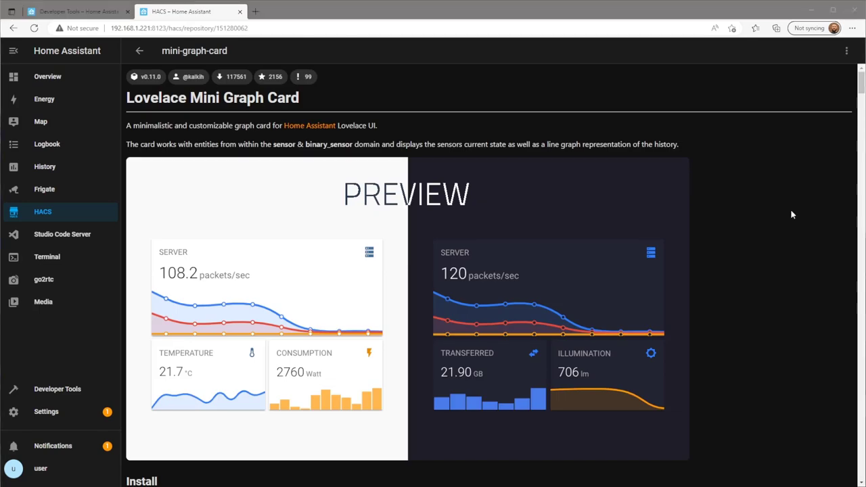
Step: Add a Manual card to the Overview dashboard's Home view and replace its default code with the copied custom:stack-in-card YAML
click(83, 84)
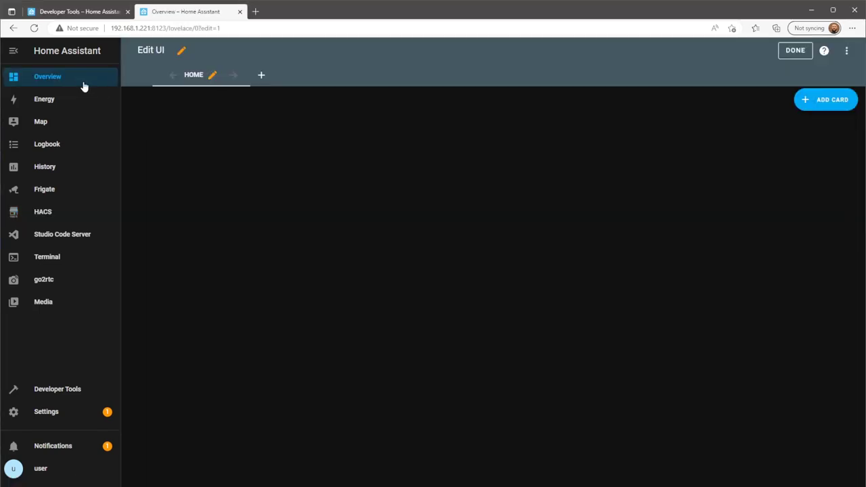
click(805, 105)
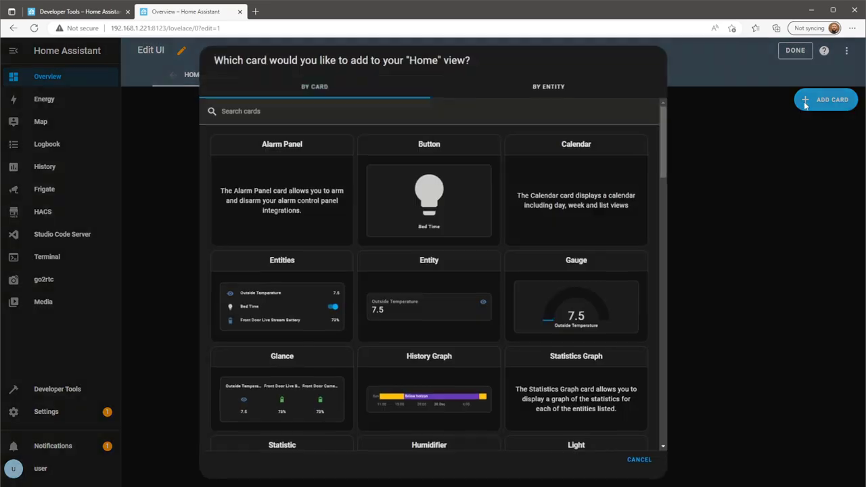
text(man)
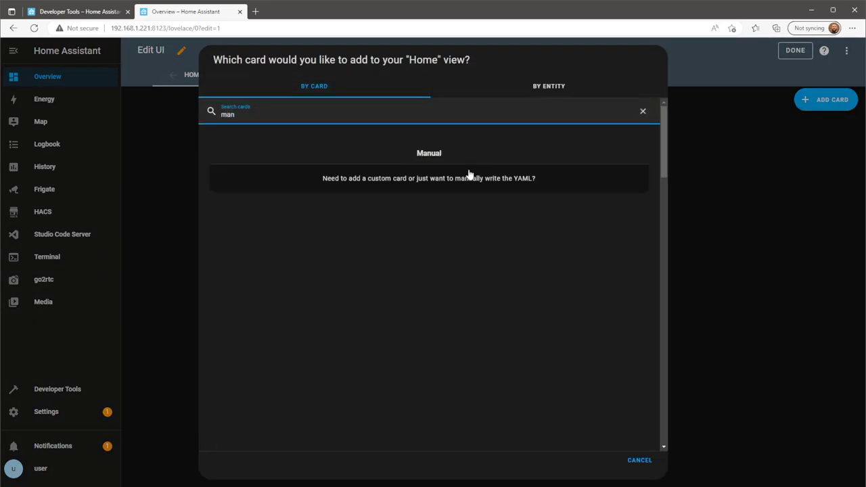
click(469, 175)
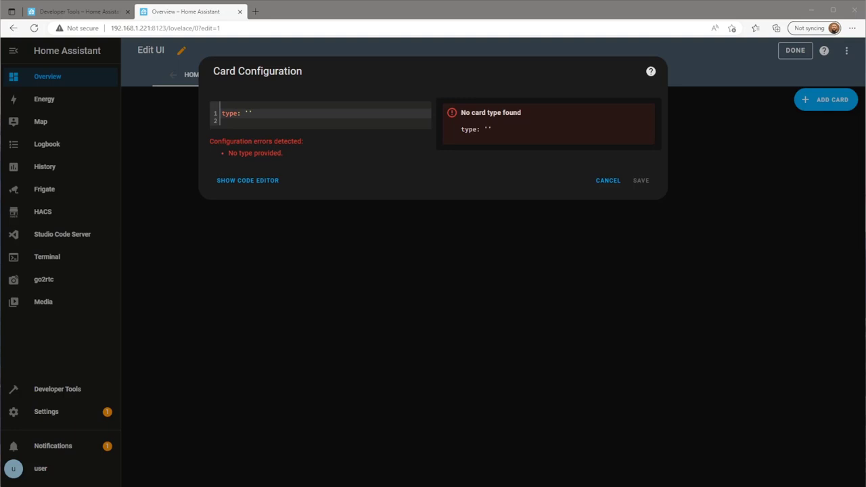
drag(332, 123, 210, 114)
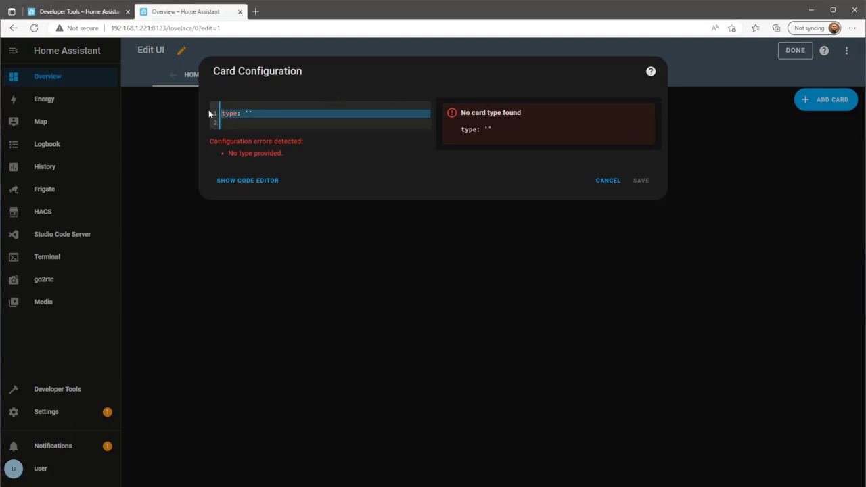
key(ctrl+v)
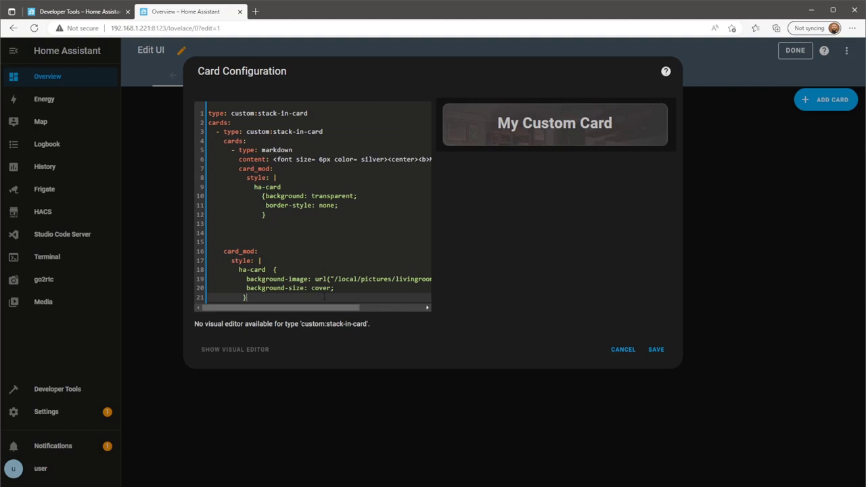
Step: Change the heading text in the markdown card's content line to "My Lovelace Card"
drag(329, 308, 400, 307)
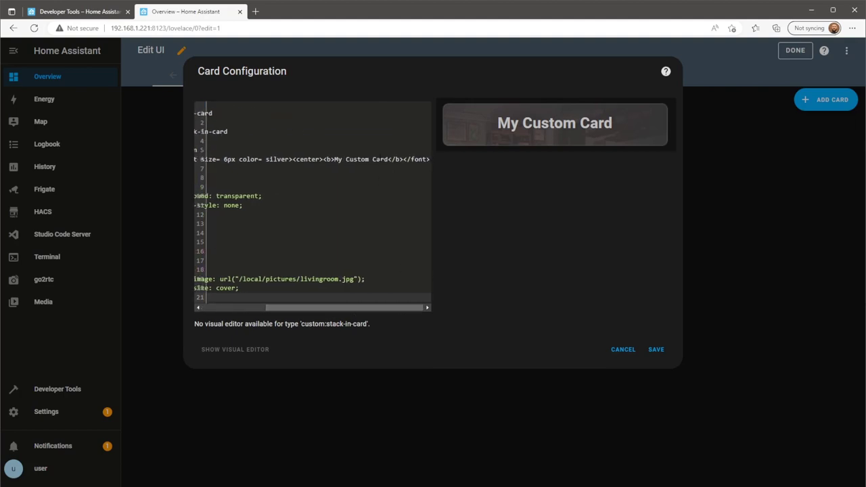
drag(389, 159, 344, 159)
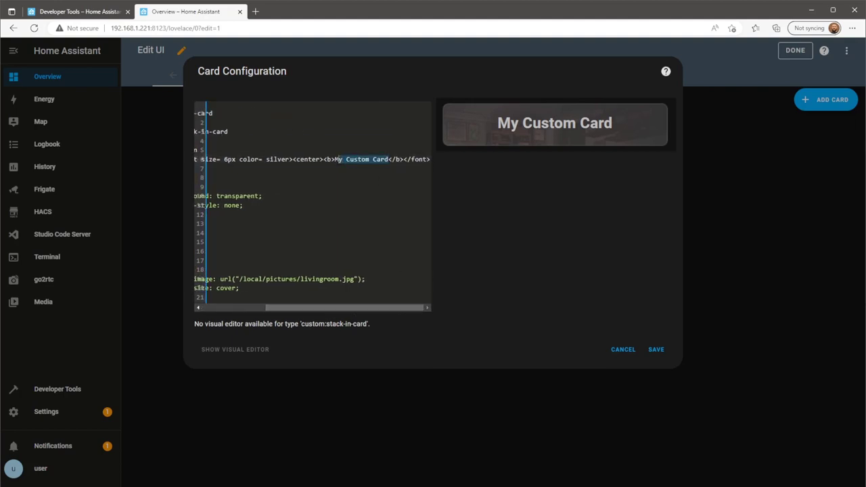
text(My Love)
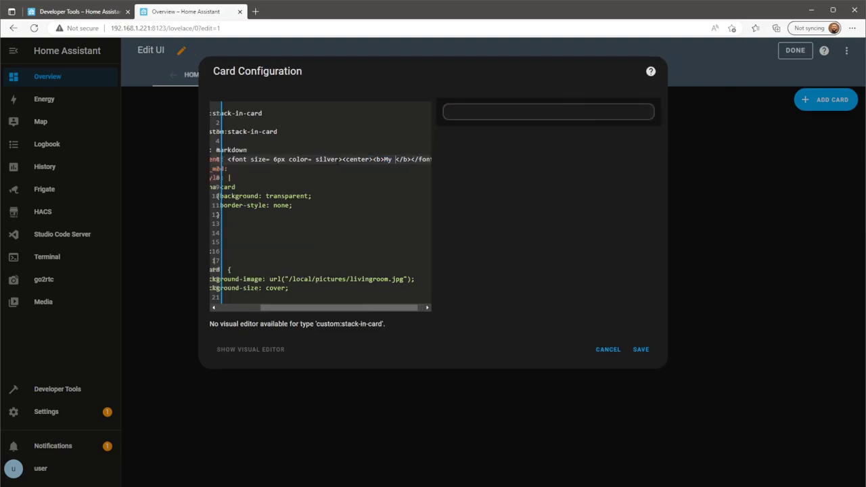
text(lace Card)
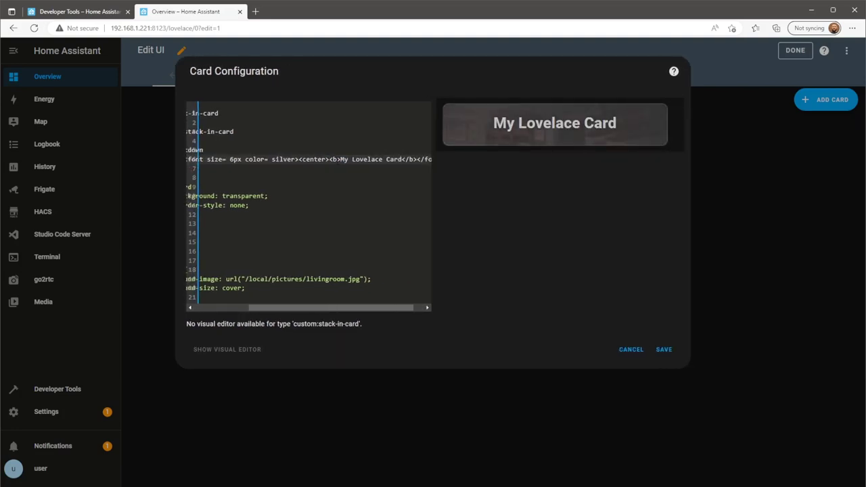
Step: Check the background-image path to livingroom.jpg in the card's YAML and save the card
mouse_move(348, 308)
mouse_down()
mouse_move(293, 307)
mouse_move(362, 309)
mouse_up()
drag(388, 279, 276, 279)
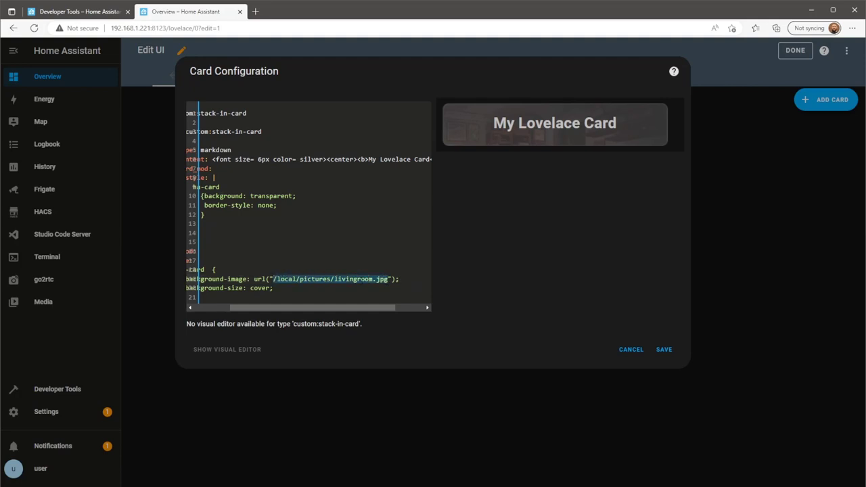
click(361, 312)
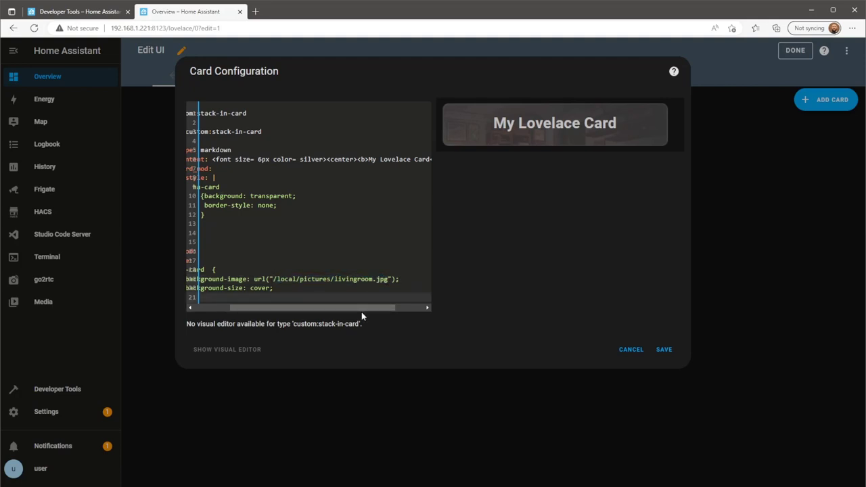
drag(303, 309, 278, 305)
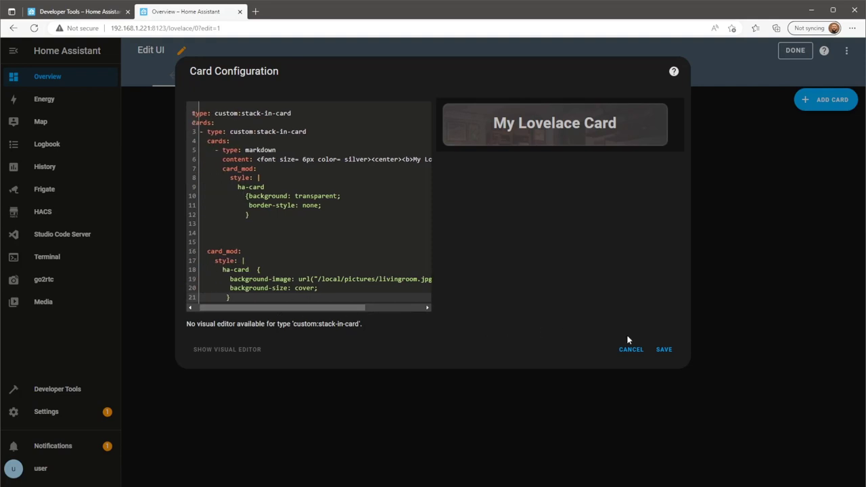
click(662, 350)
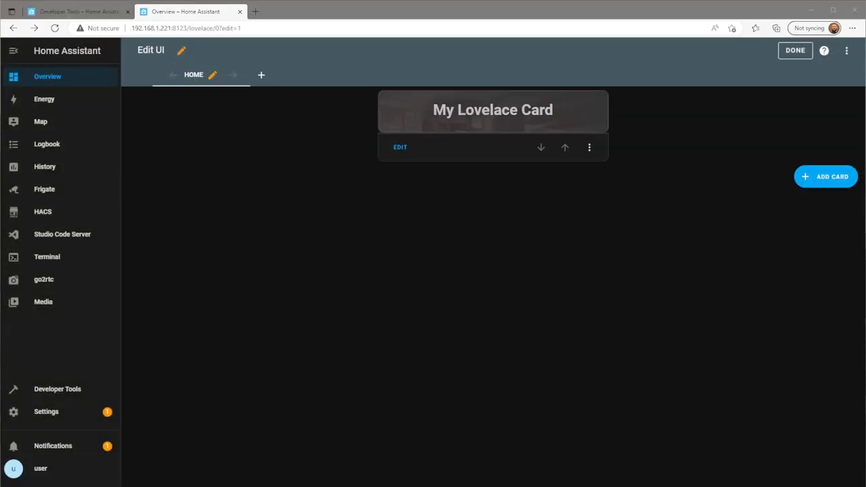
Step: Add a Grid card to the Home view with 2 columns and rendering cards as squares disabled
click(817, 175)
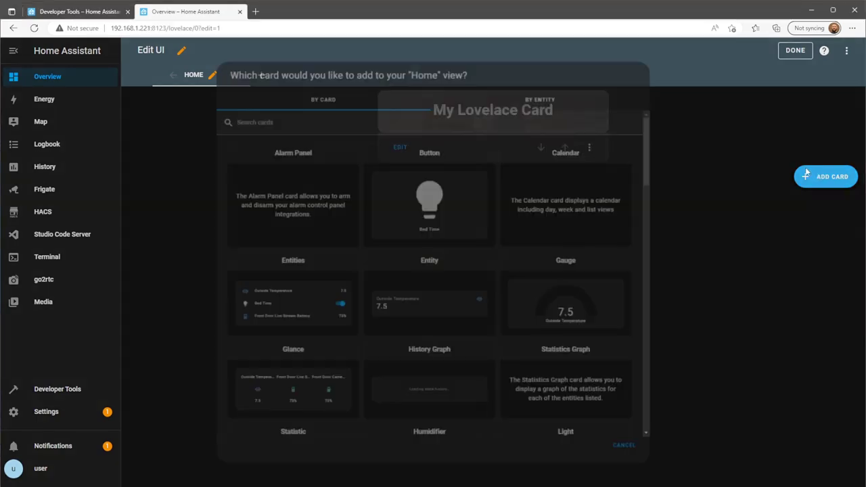
click(478, 113)
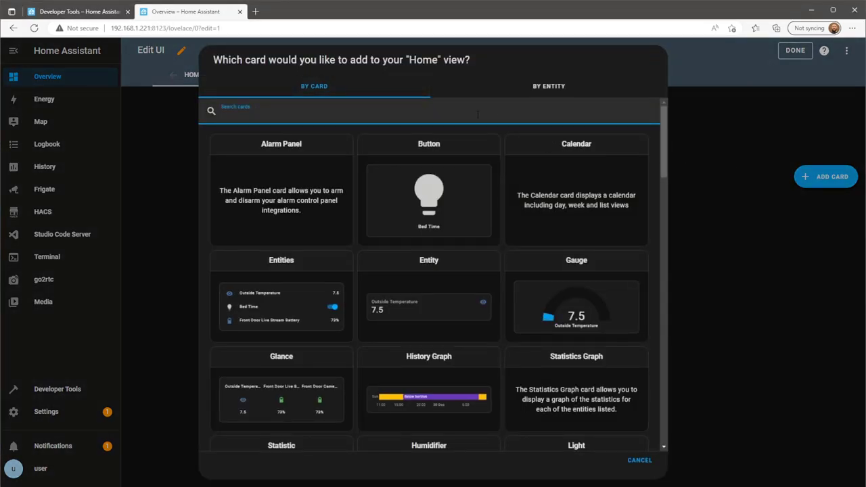
text(grid)
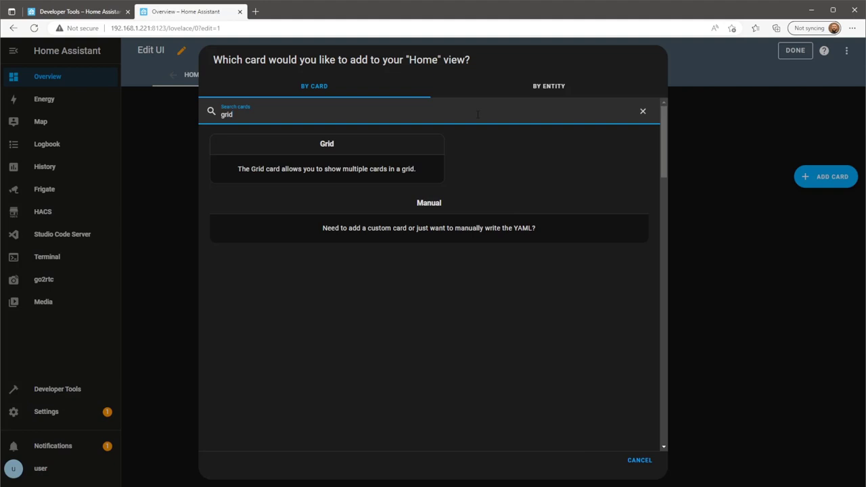
click(401, 163)
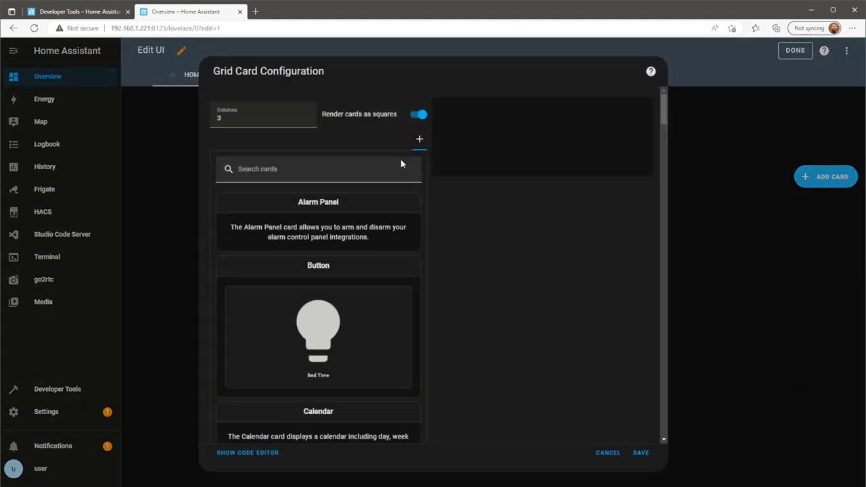
click(417, 117)
double_click(219, 118)
text(2)
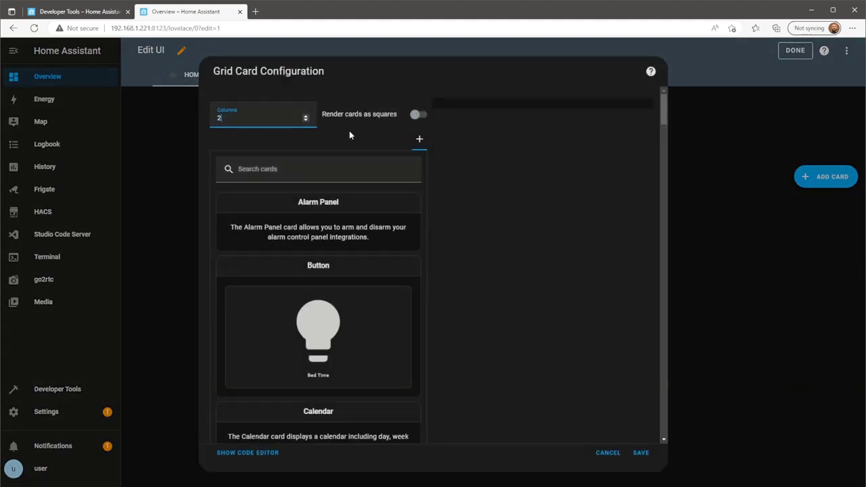
Step: Add a Mushroom Light Card for the Loft Lights entity to the grid, with light color and brightness control enabled
click(363, 173)
text(mush)
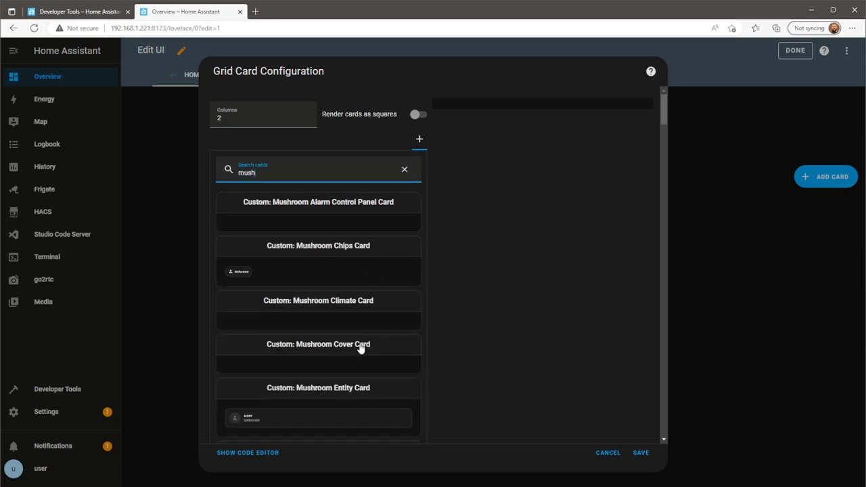
scroll(359, 350, down, 3)
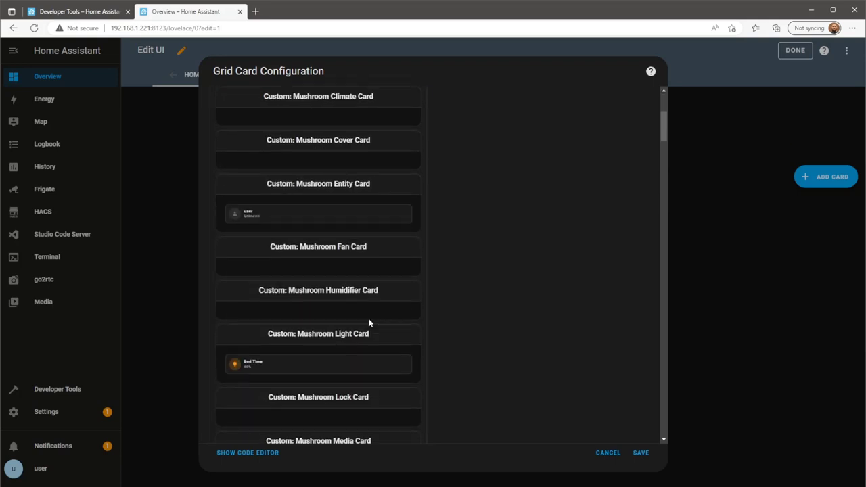
click(343, 358)
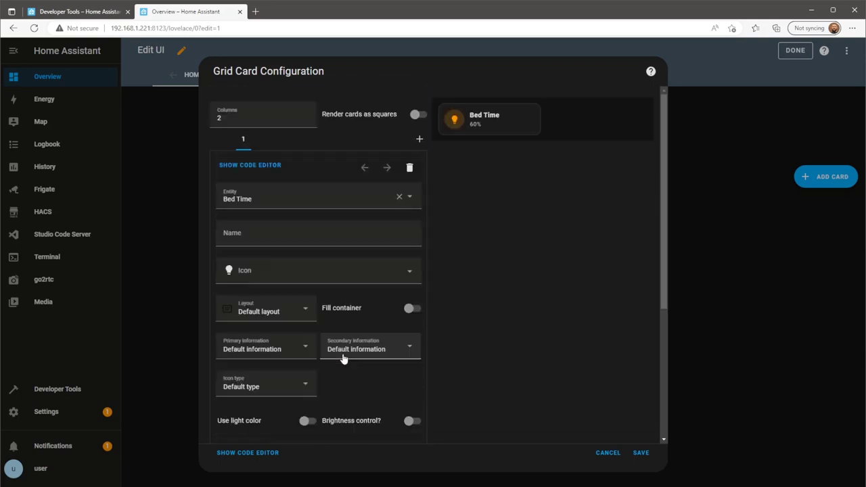
triple_click(221, 200)
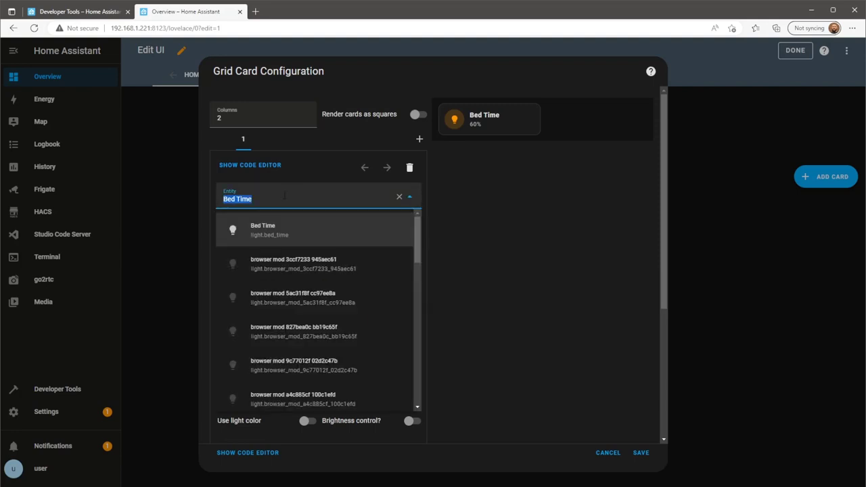
text(loft)
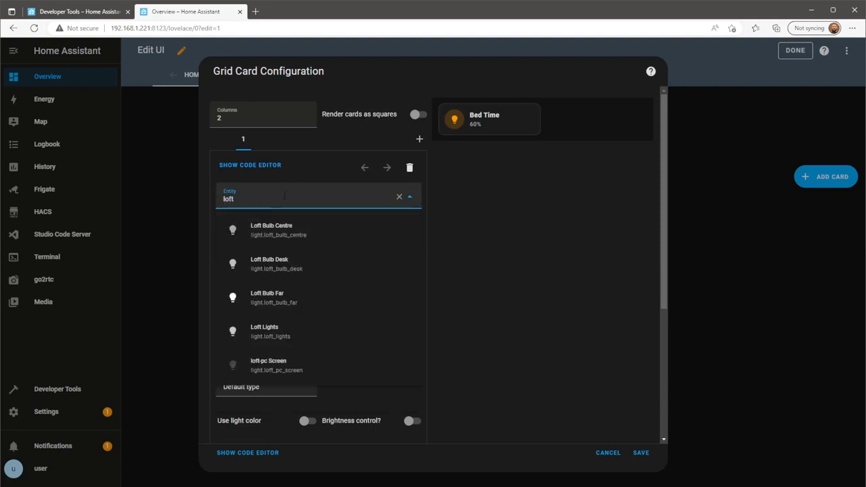
click(307, 331)
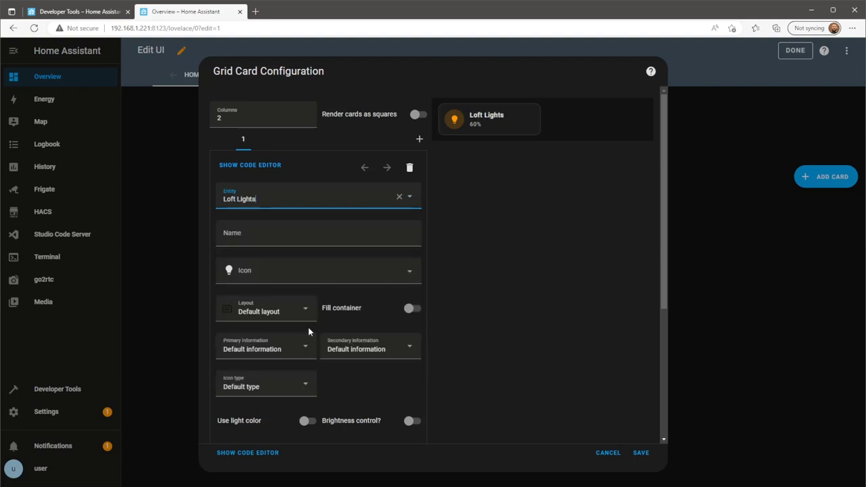
click(306, 420)
click(409, 421)
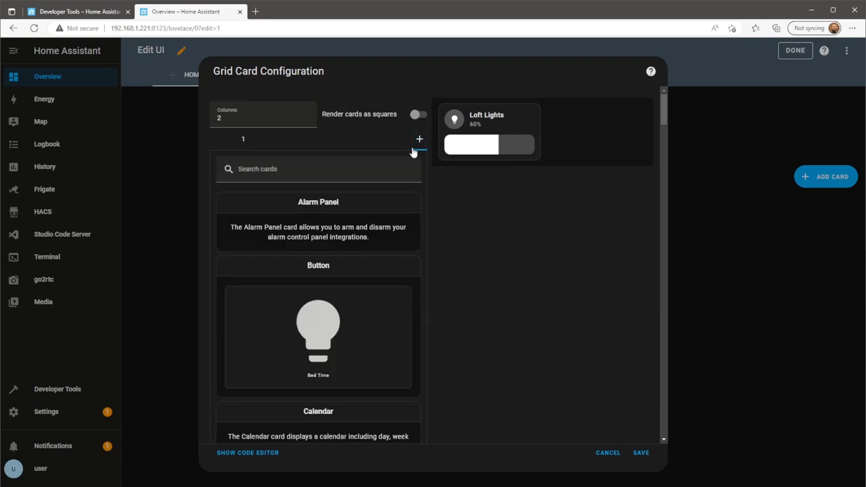
Step: Insert a nested Grid card as the second card of the grid, beside the Loft Lights card
click(345, 173)
text(grid)
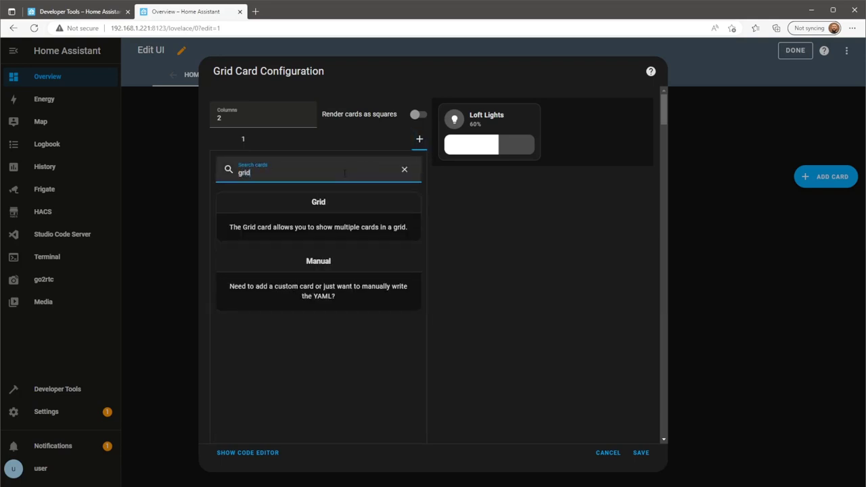
click(325, 224)
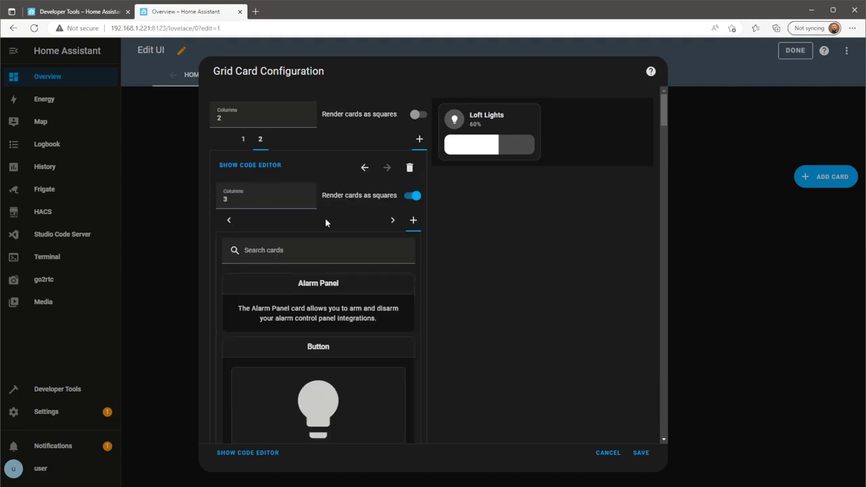
Step: Set the nested grid to 1 column and turn off rendering its cards as squares
double_click(268, 197)
text(1)
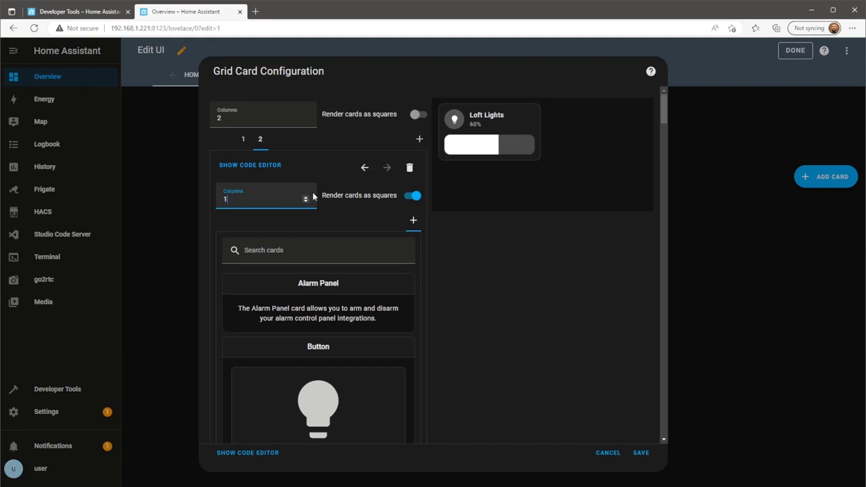
click(411, 195)
Step: Add a Mushroom Entity Card for the Washing Machine switch to the nested grid
click(369, 251)
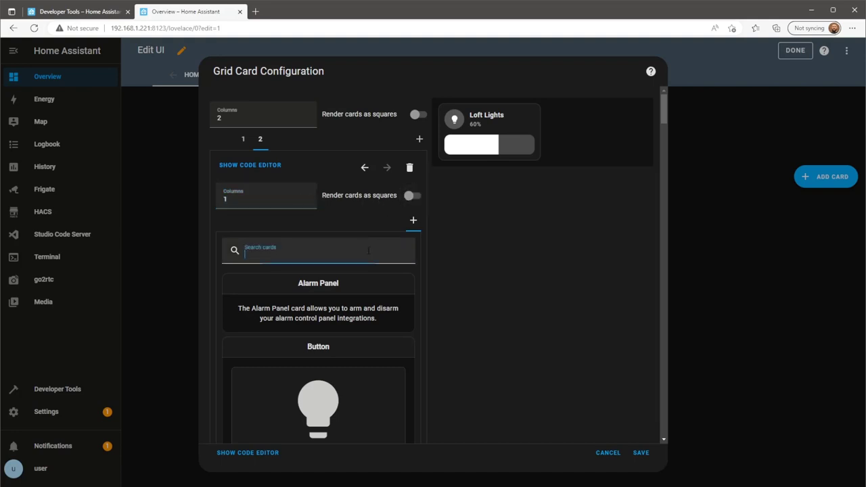
text(mush)
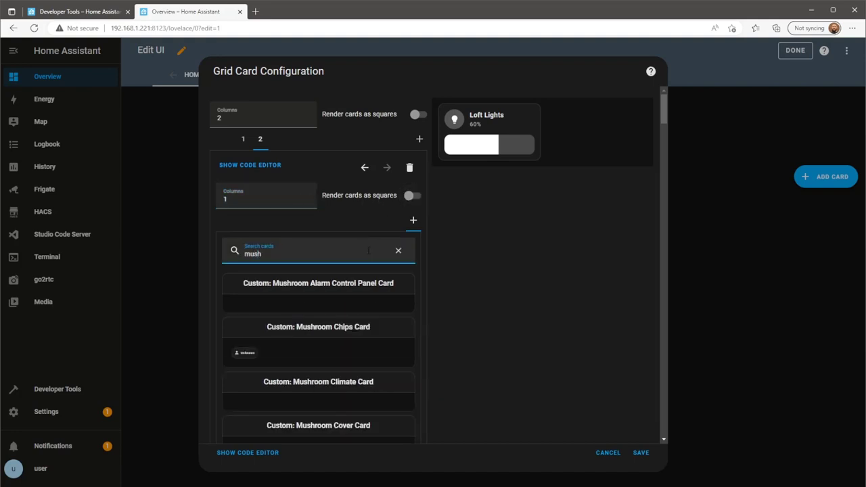
scroll(372, 314, down, 5)
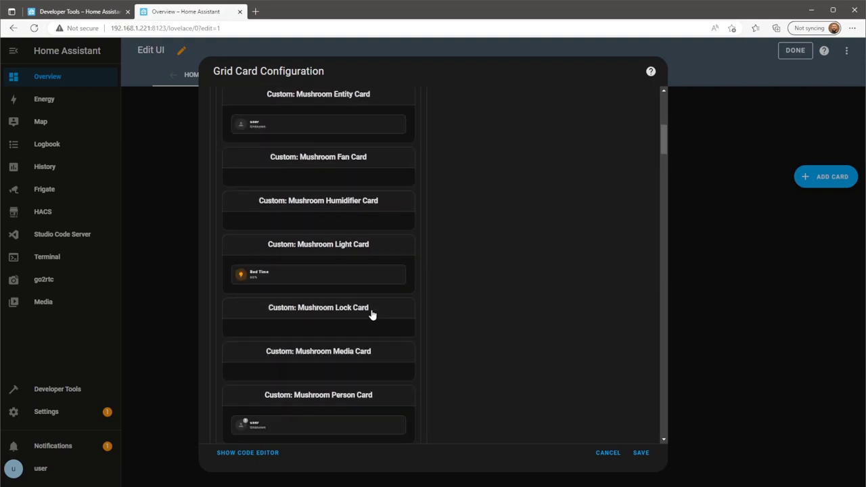
scroll(371, 314, up, 2)
click(350, 235)
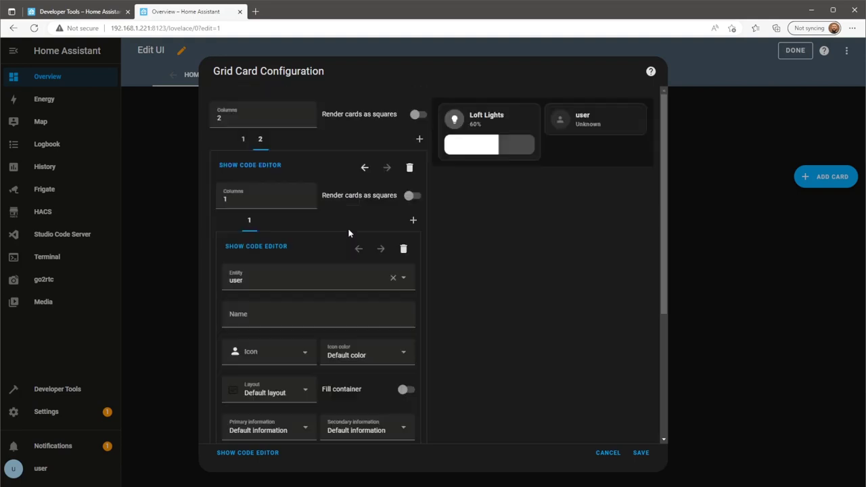
click(263, 274)
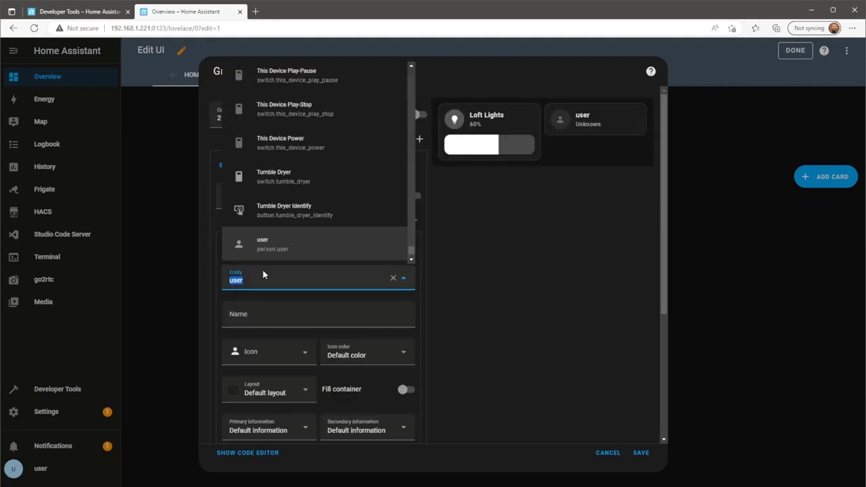
text(washin)
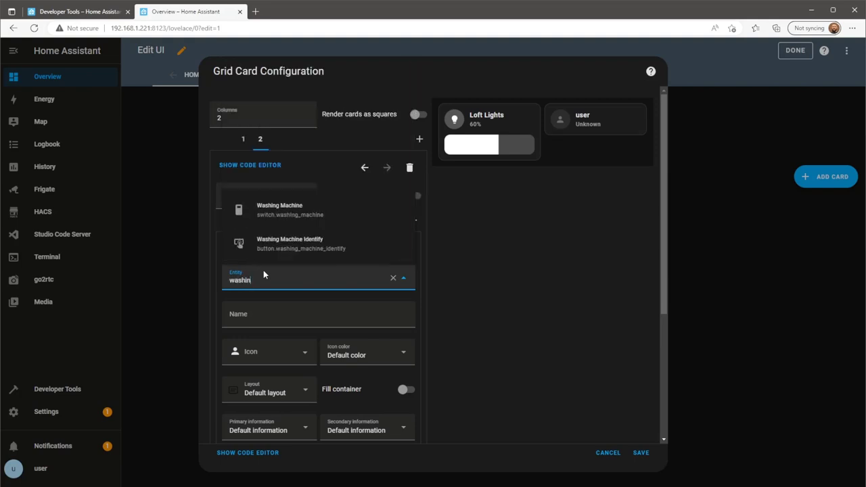
click(328, 211)
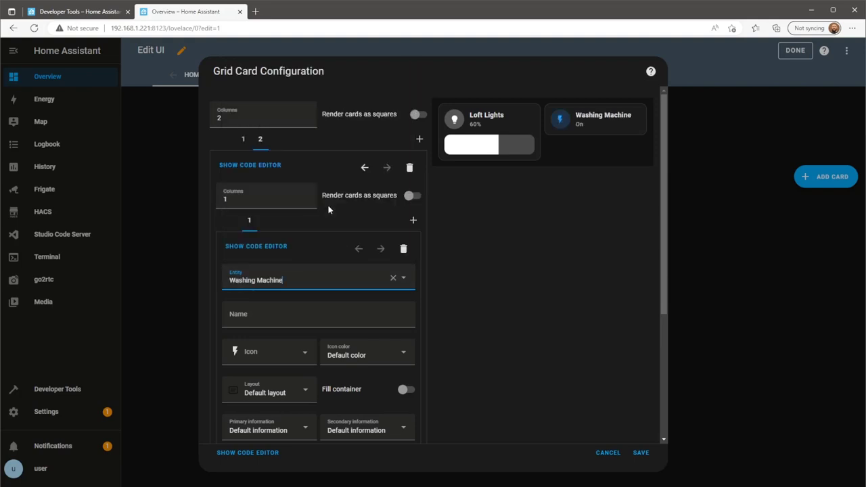
Step: Add a second Mushroom Entity Card to the nested grid, using the Tumble Dryer switch as its entity
click(411, 222)
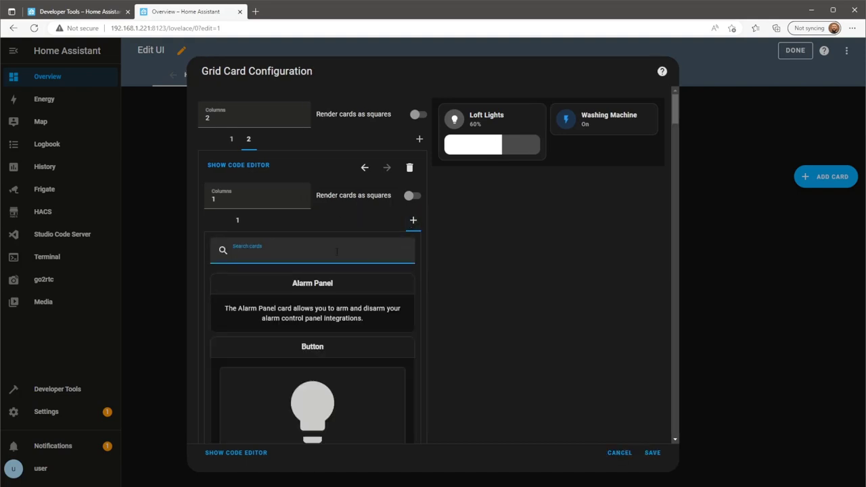
text(mush)
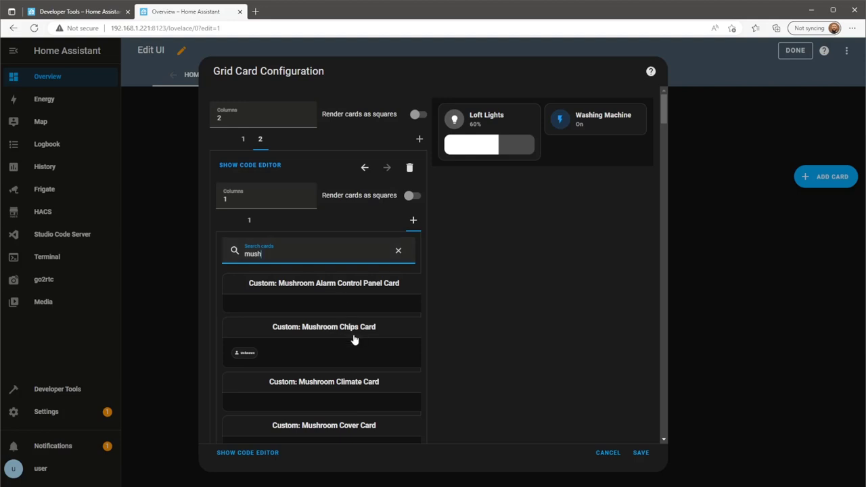
scroll(353, 338, down, 2)
click(358, 383)
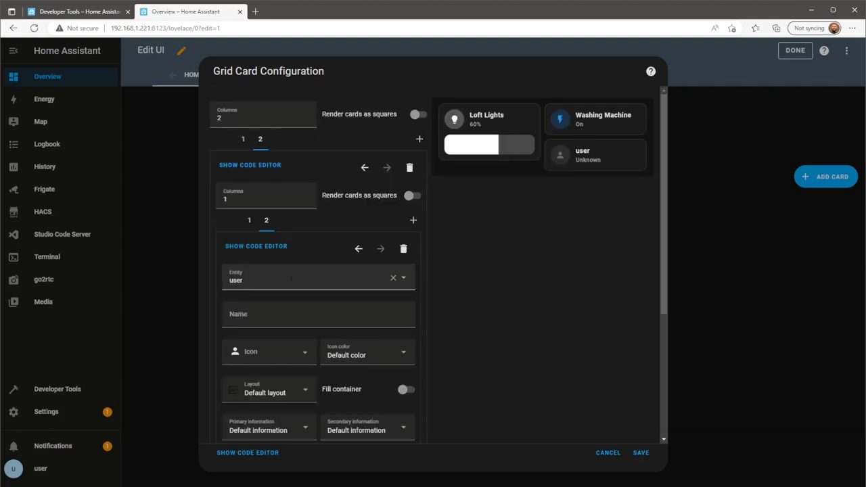
drag(274, 278, 220, 285)
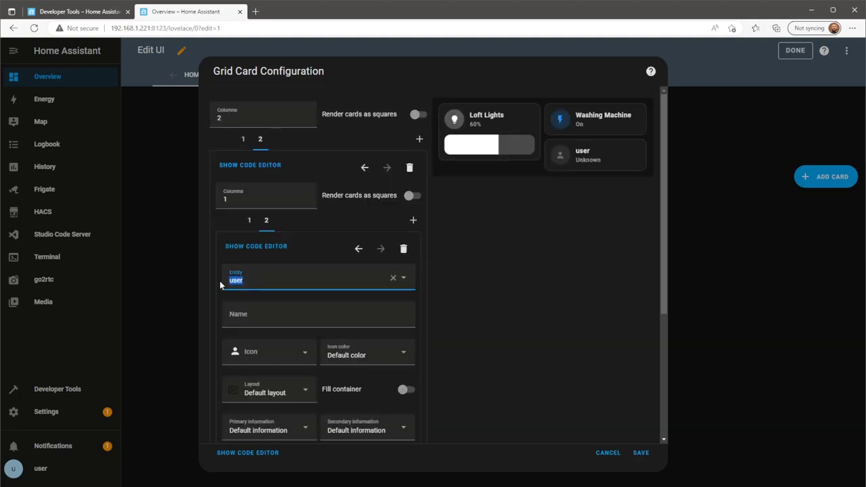
text(tumb)
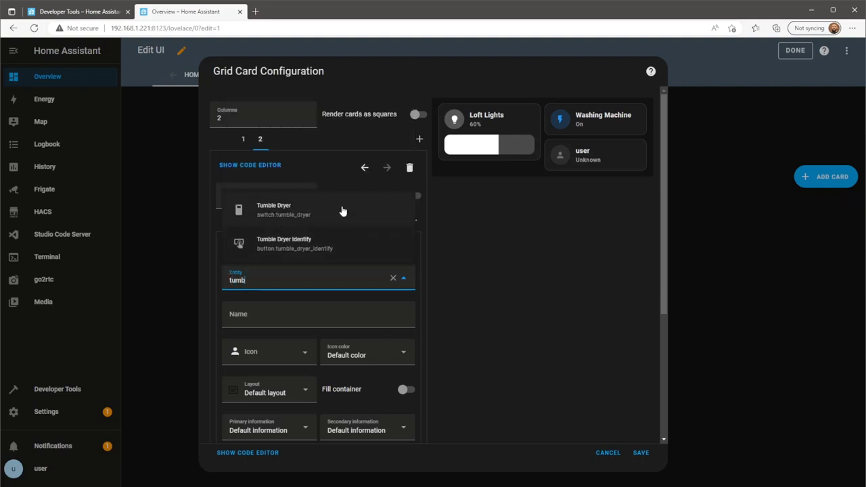
click(343, 211)
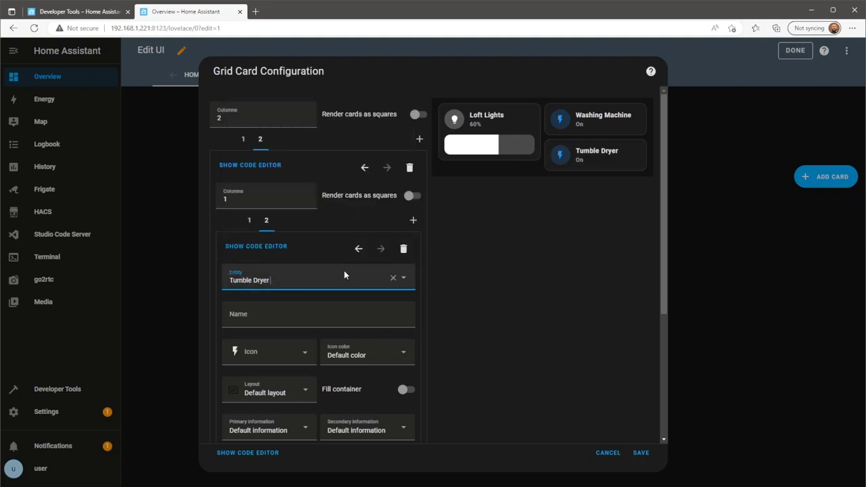
Step: In the Loft Lights card's YAML, add a card_mod section with a multi-line style block below show_brightness_control
click(242, 140)
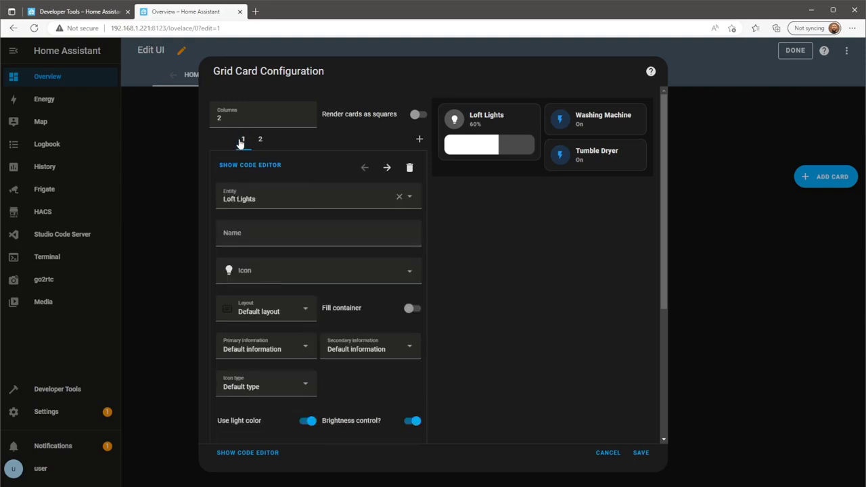
click(273, 167)
click(359, 222)
key(Return)
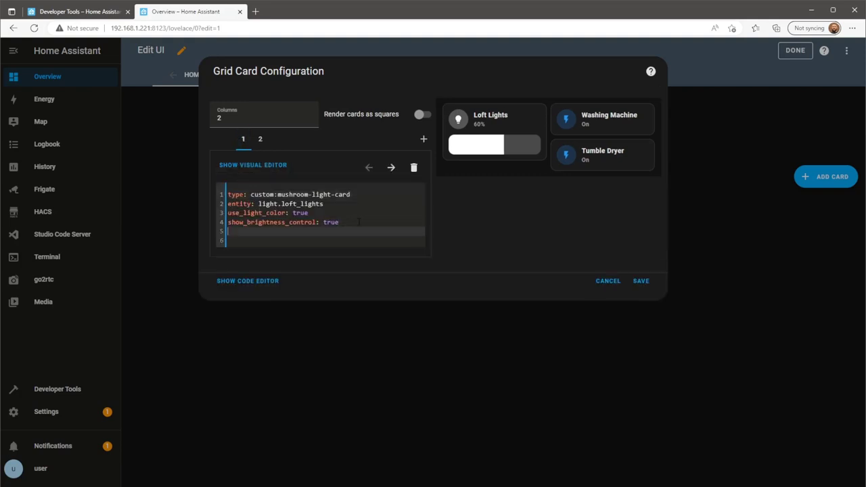
text(card)
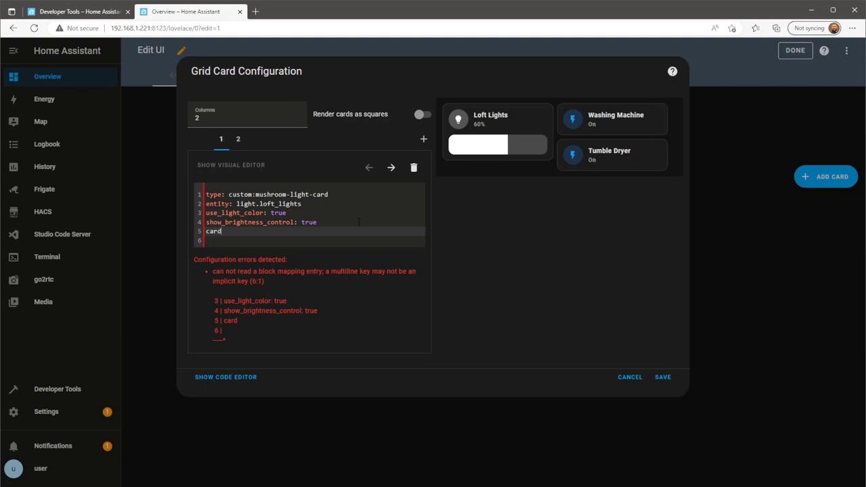
text(_mod:)
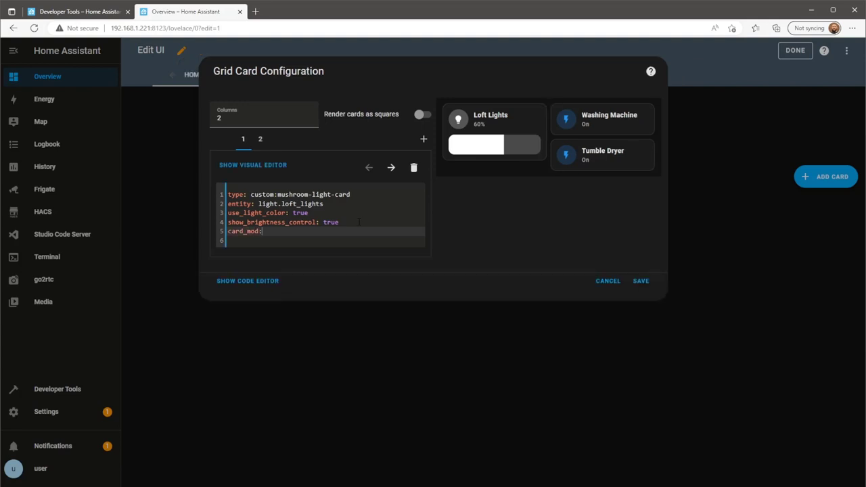
key(Return)
text(style:)
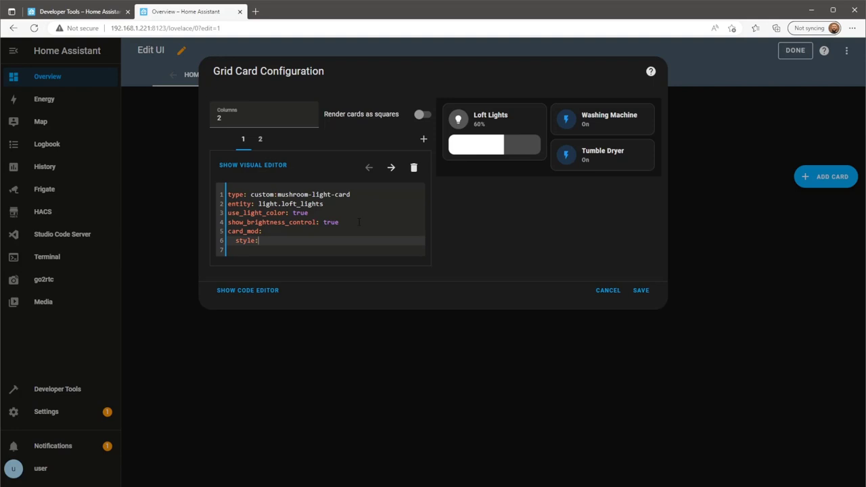
text( |)
key(Return)
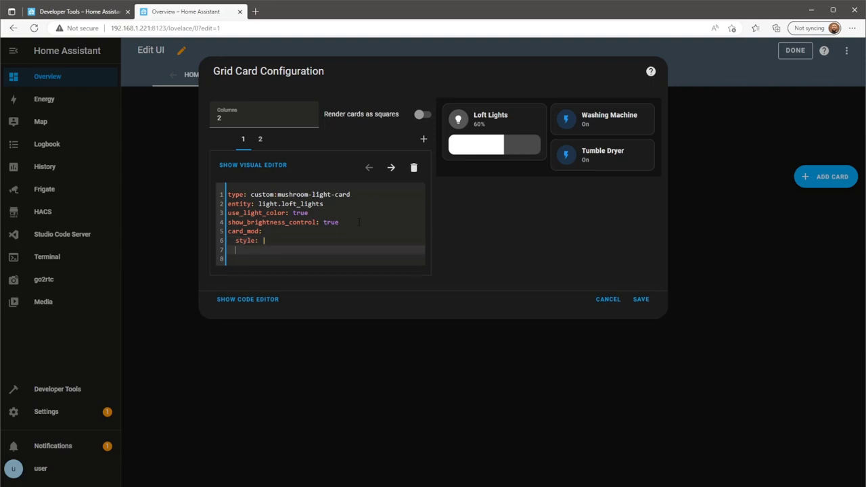
Step: Write a ha-card rule in the Loft Lights card's style block with background: transparent and border-style: none
text(ha-card)
key(Return)
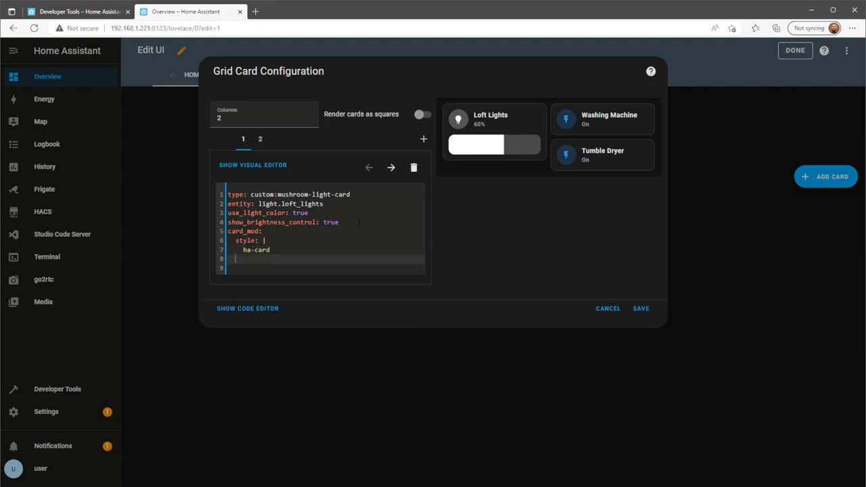
text({background: transparent;)
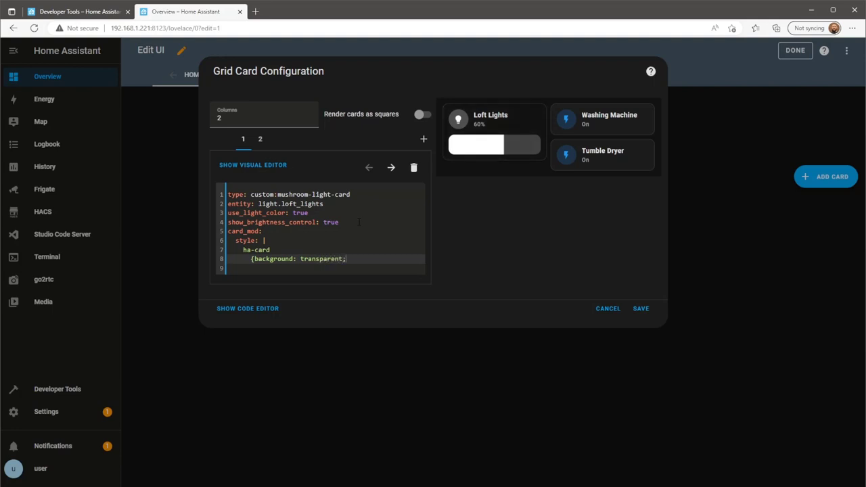
key(Return)
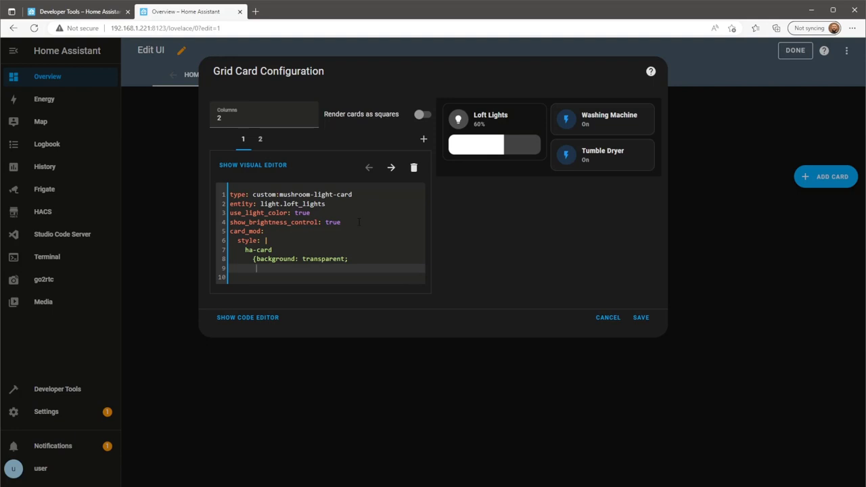
text(border-style: none)
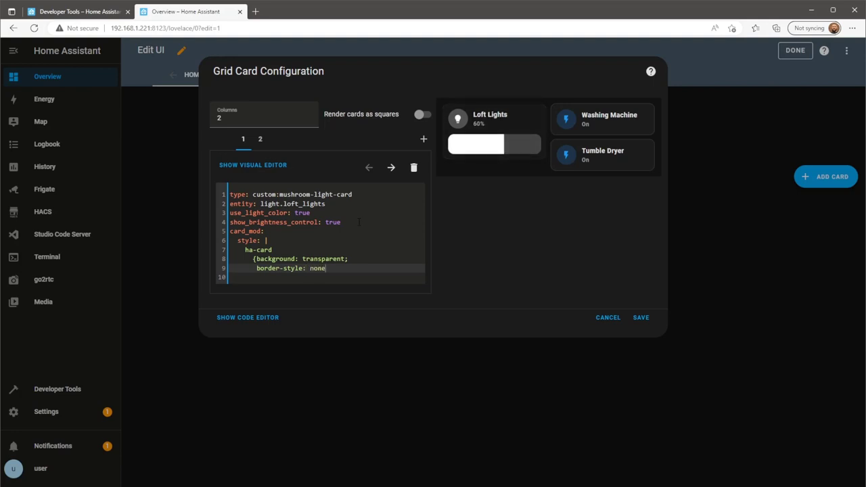
text(;)
key(Return)
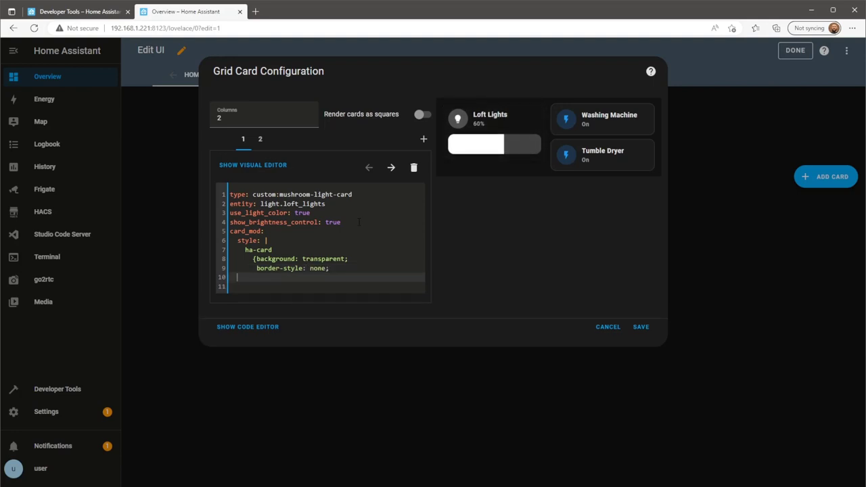
text(})
Step: Copy the Loft Lights card's card_mod block to the end of the Washing Machine card's YAML
drag(270, 279, 217, 232)
key(ctrl+c)
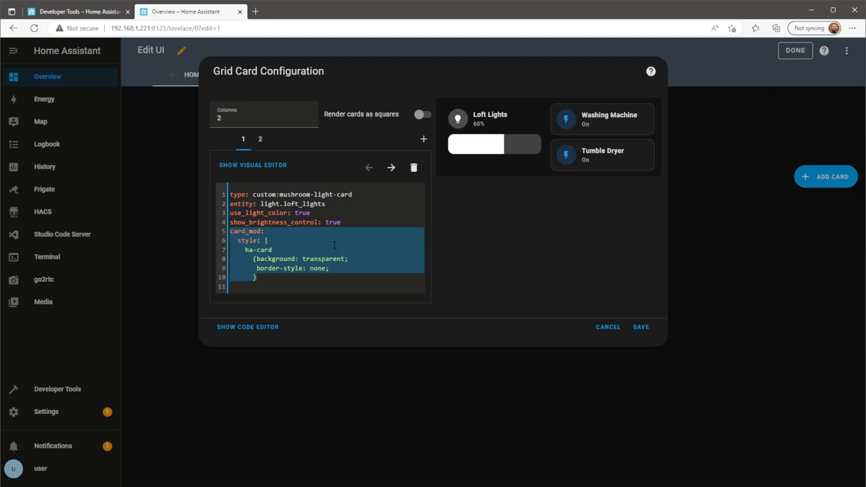
click(260, 140)
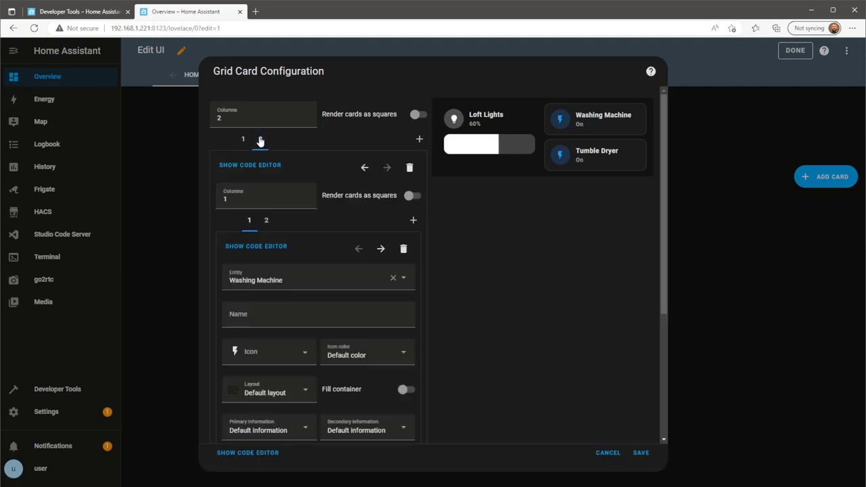
click(259, 248)
click(272, 296)
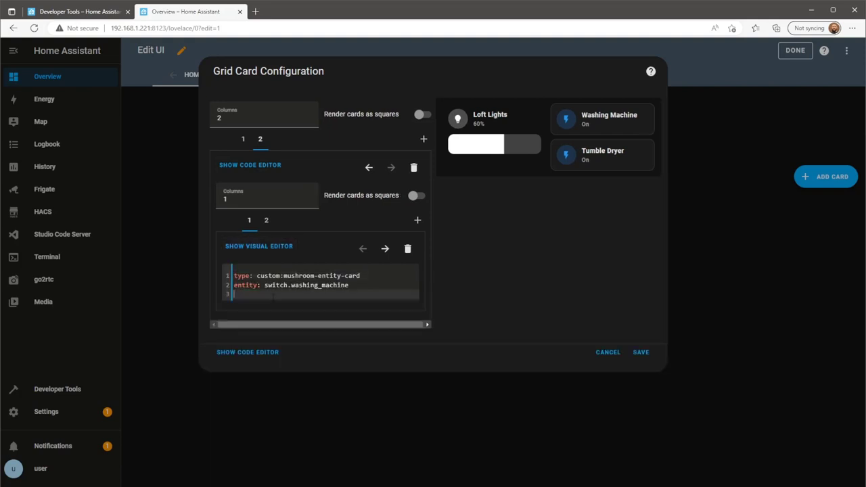
key(ctrl+v)
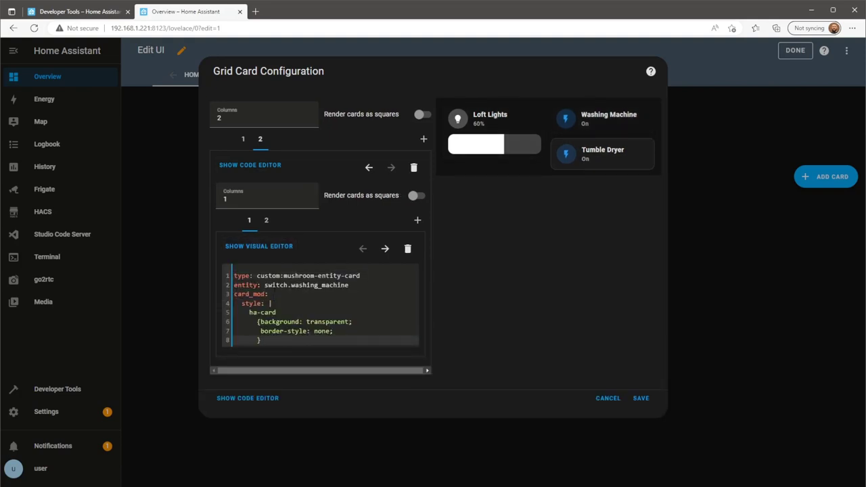
Step: Paste the same card_mod block at the end of the Tumble Dryer card's YAML
click(265, 220)
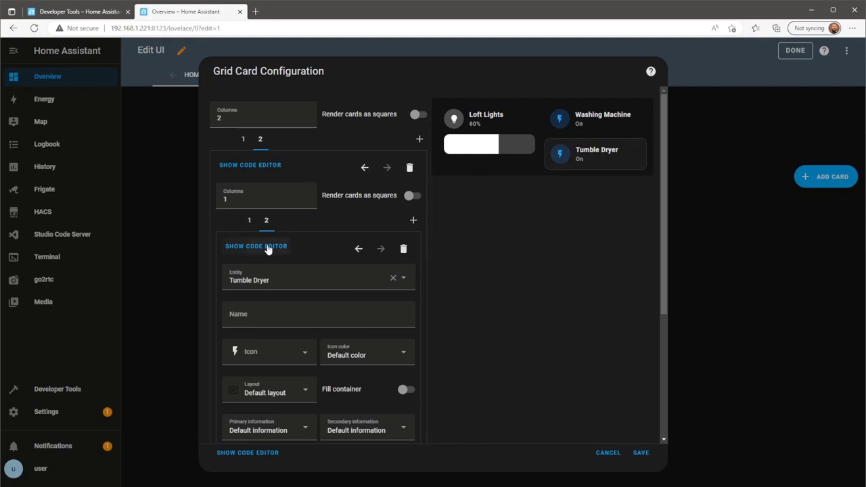
click(268, 247)
click(268, 295)
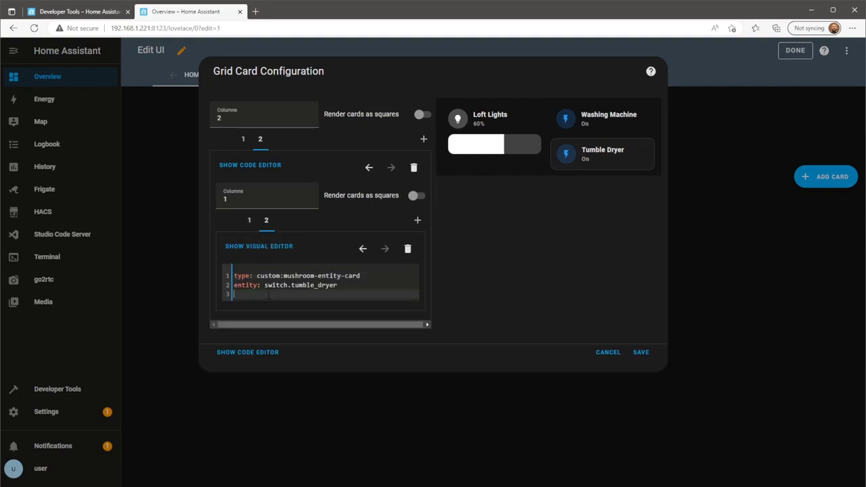
key(ctrl+v)
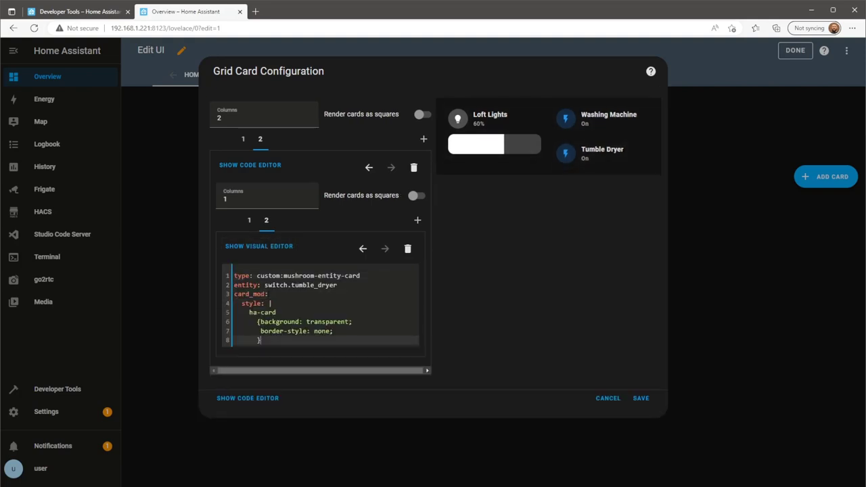
Step: Copy the complete YAML of the two-column grid holding the Loft Lights and appliance cards, and discard the unsaved grid card
click(258, 401)
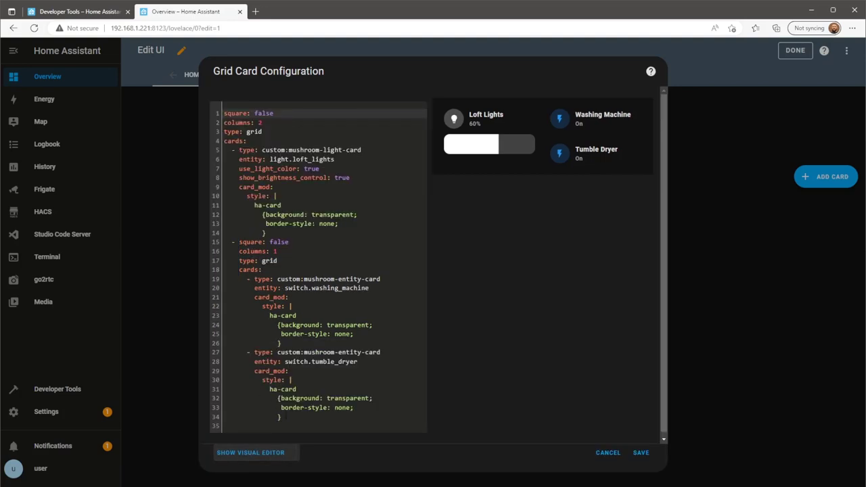
click(285, 417)
drag(285, 416, 218, 114)
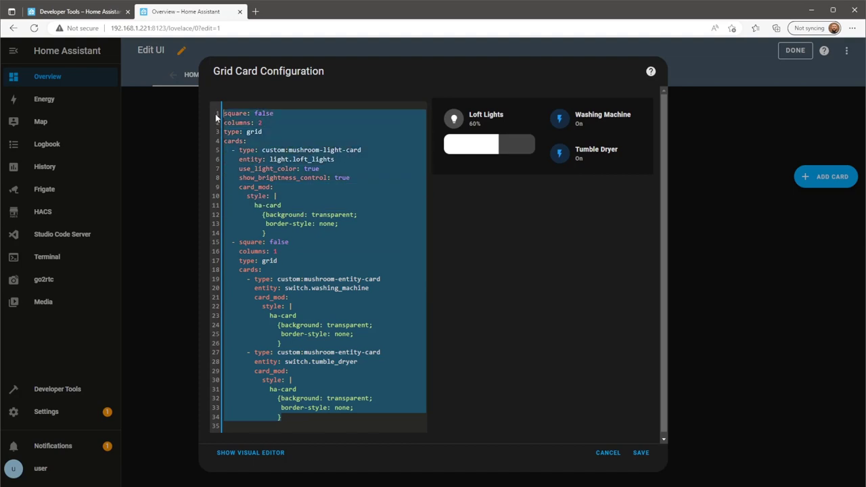
right_click(387, 237)
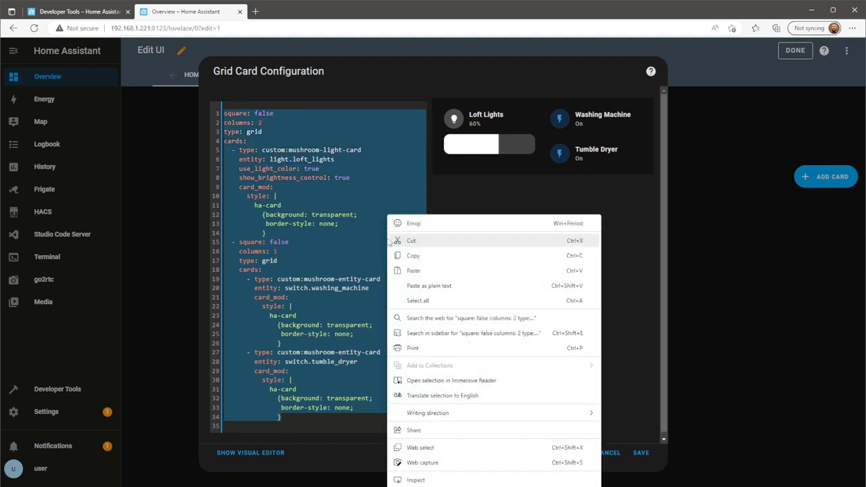
click(414, 256)
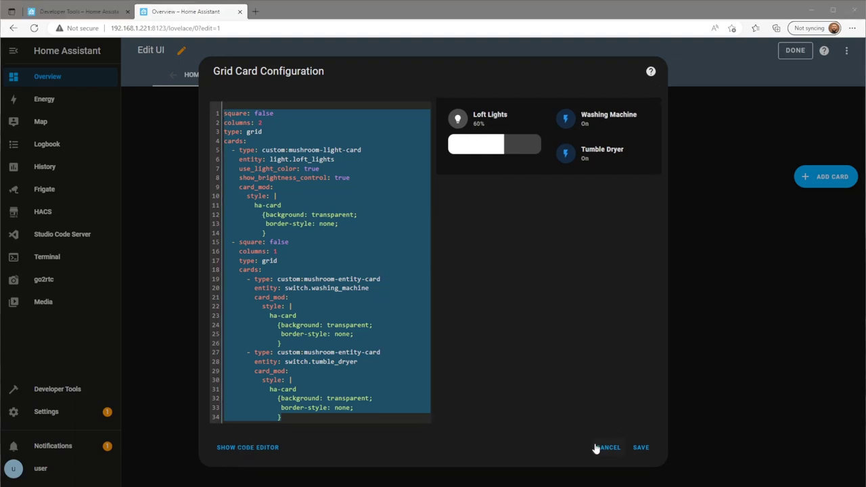
click(595, 447)
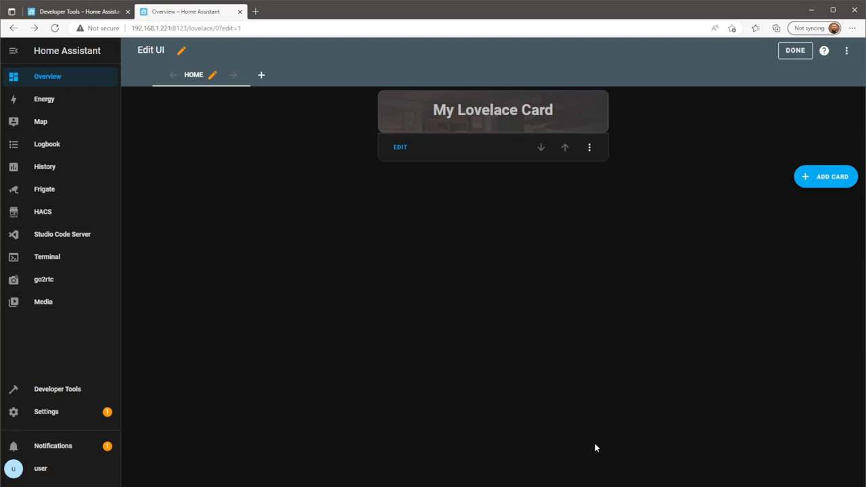
Step: Paste the copied grid YAML into the My Lovelace Card configuration, between the markdown card's style block and the outer card_mod section
click(400, 147)
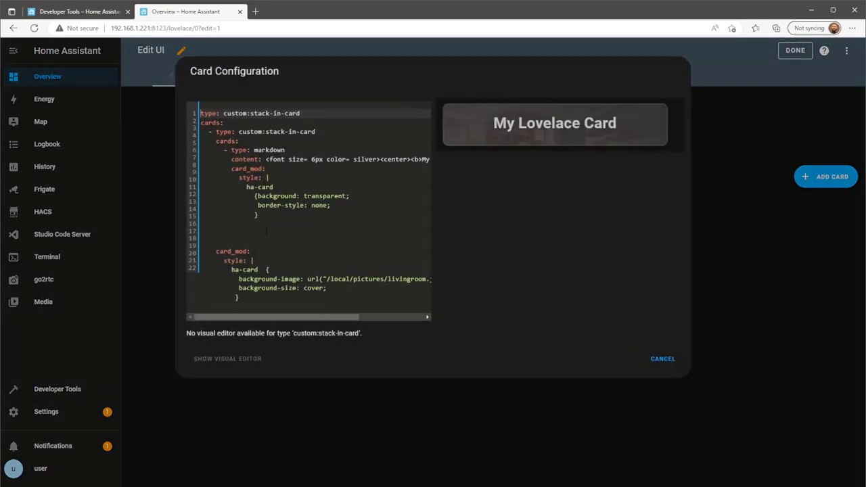
click(261, 233)
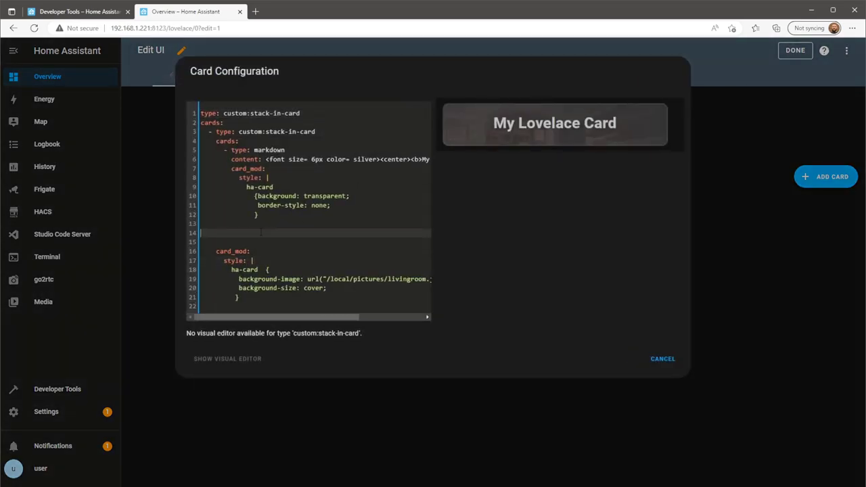
right_click(243, 232)
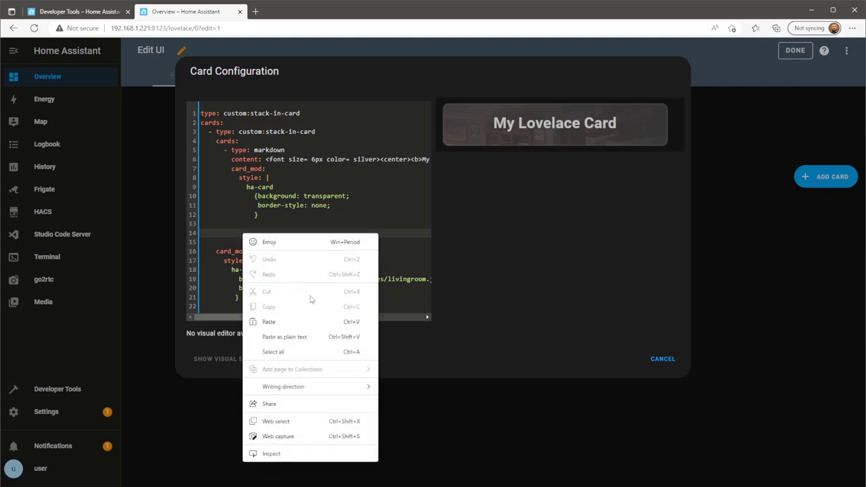
click(329, 323)
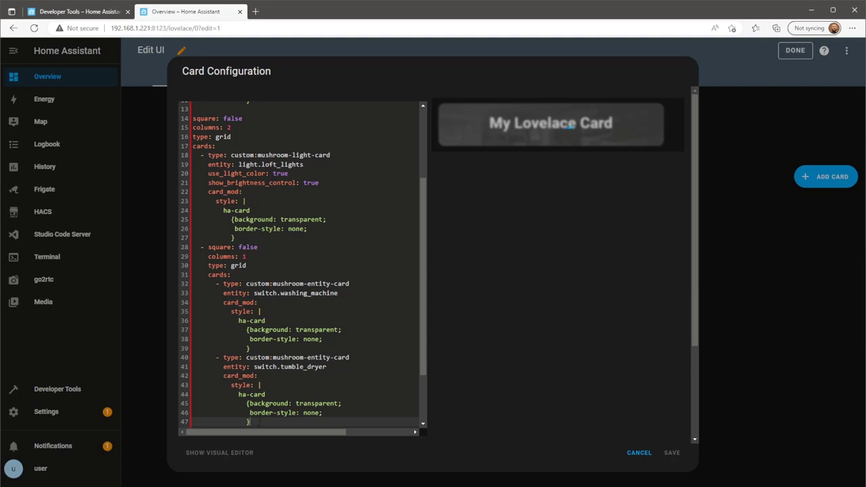
Step: Indent the entire pasted grid block by four levels so it aligns with the markdown card's properties
drag(252, 422, 333, 229)
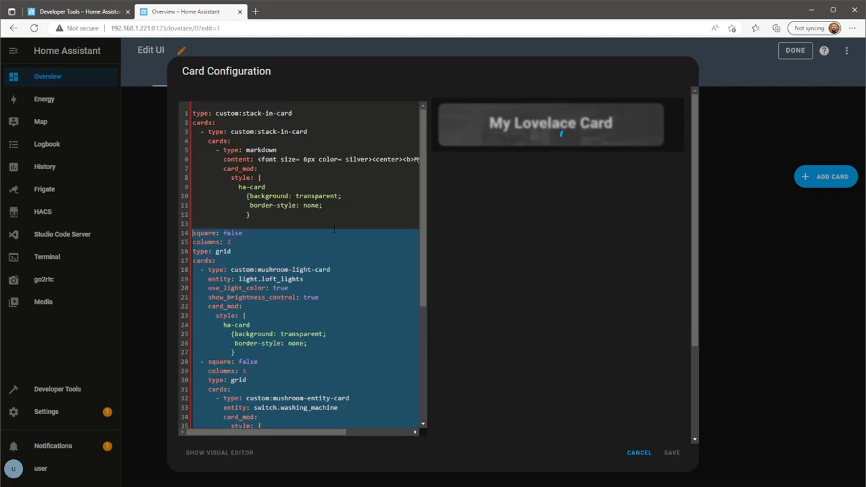
key(Tab)
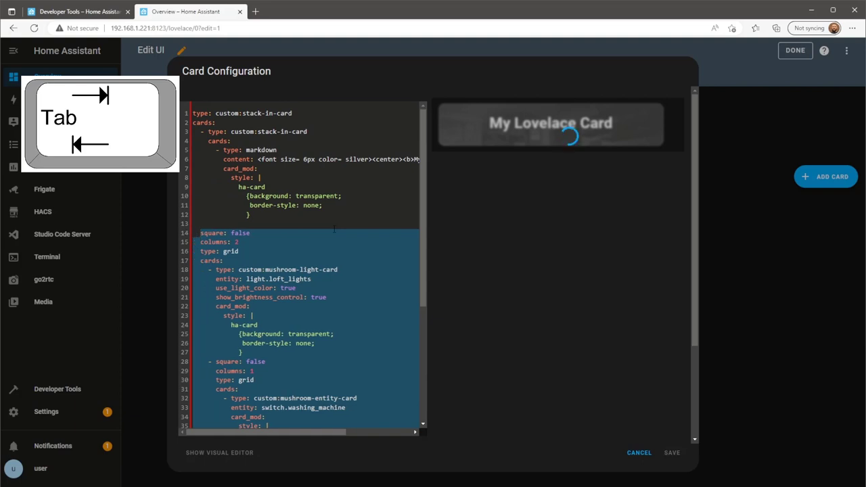
key(Tab)
key(Tab)
key(Tab)
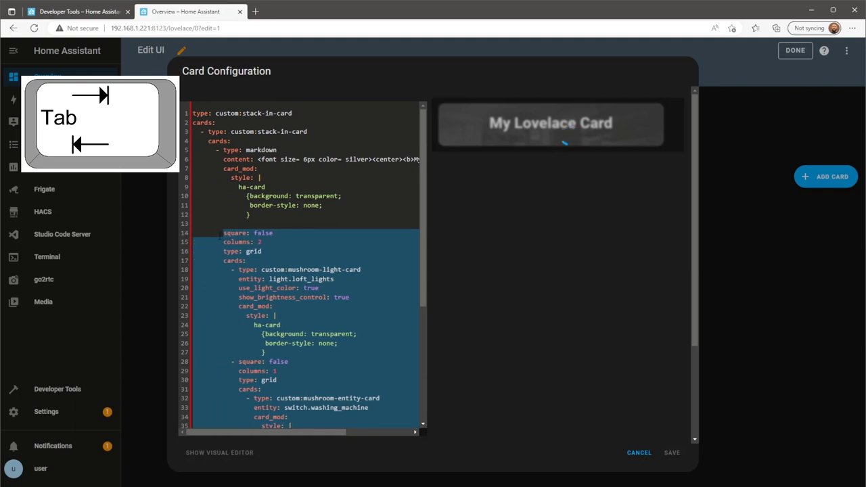
Step: Make the pasted grid a list item with a dash before square: false, remove the blank line above it, and save the card
key(Left)
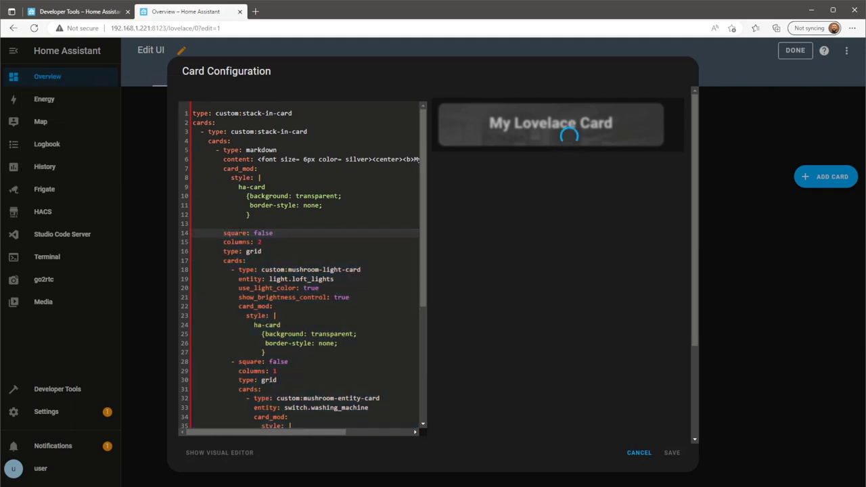
key(BackSpace)
text(-)
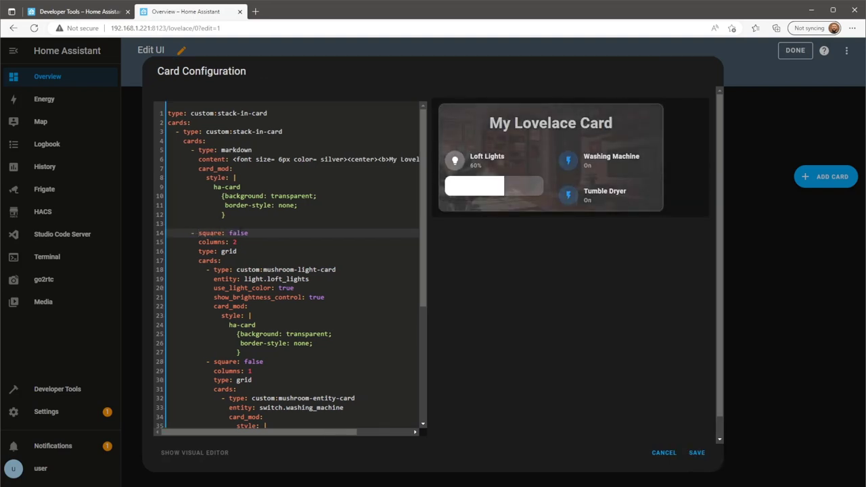
key(BackSpace)
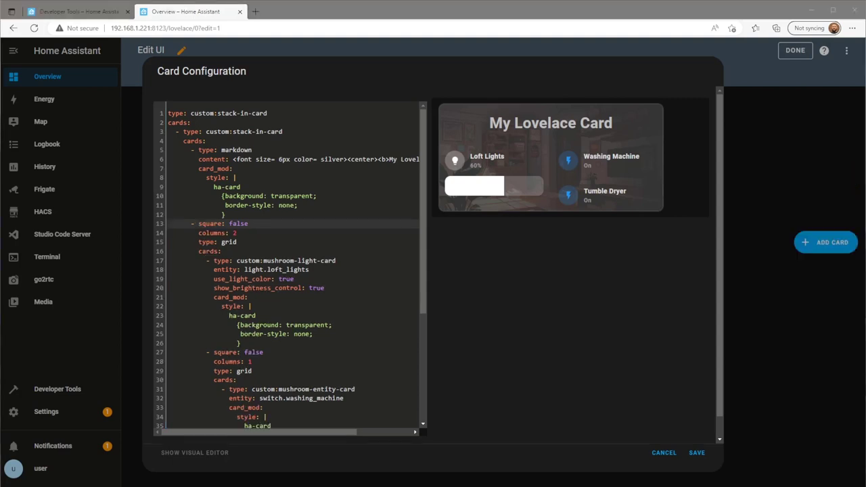
click(694, 454)
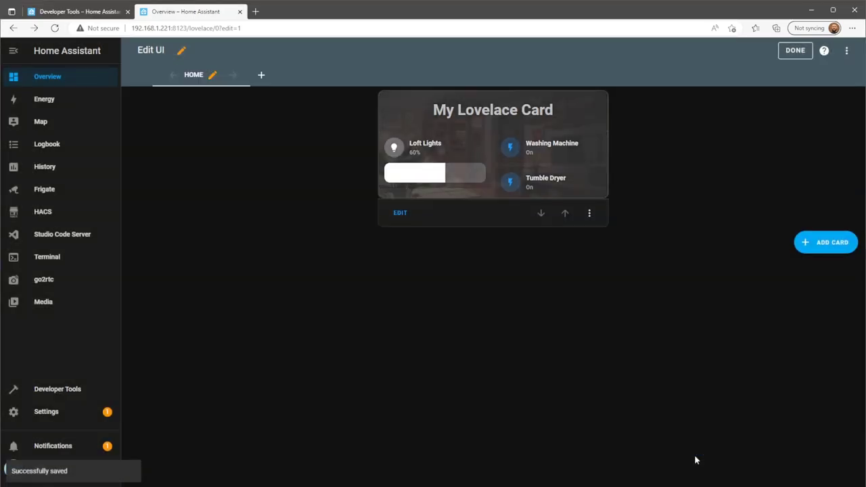
Step: Add a new Grid card to the Home view with 1 column and square rendering turned off
click(834, 243)
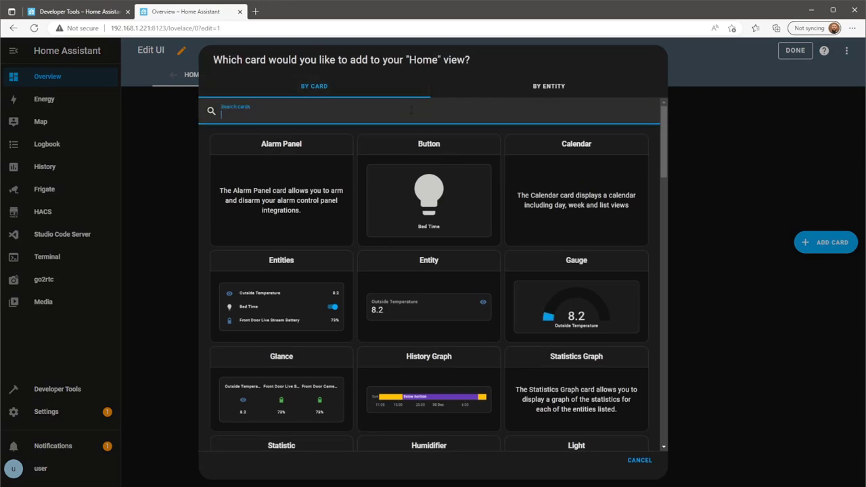
text(grid)
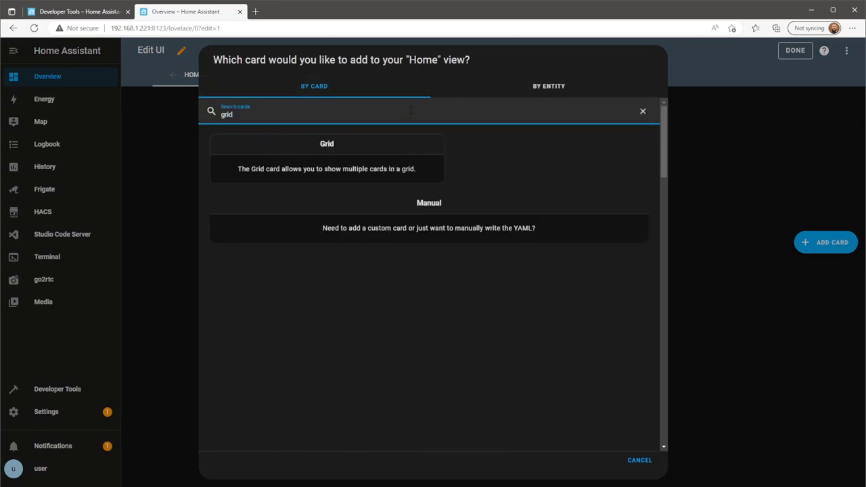
click(390, 165)
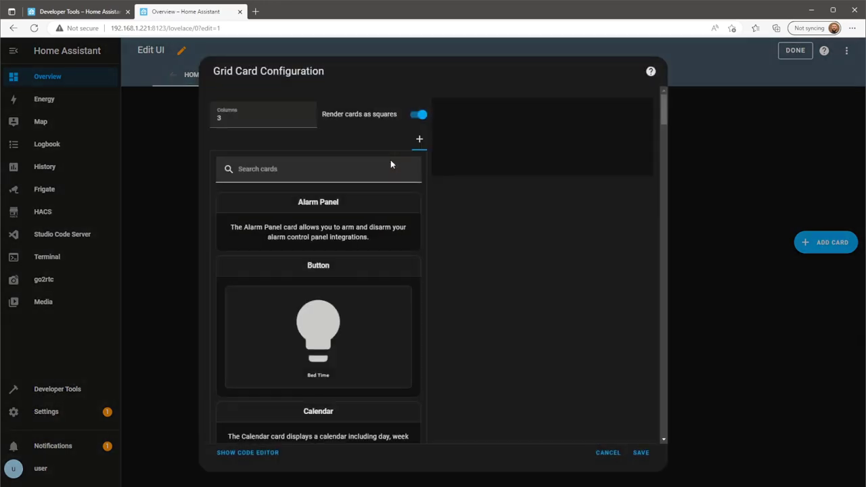
click(260, 120)
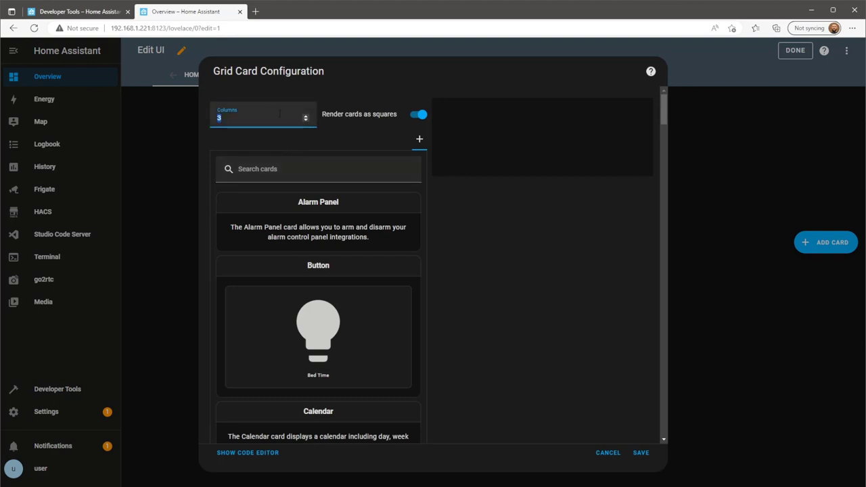
key(BackSpace)
text(1)
click(418, 115)
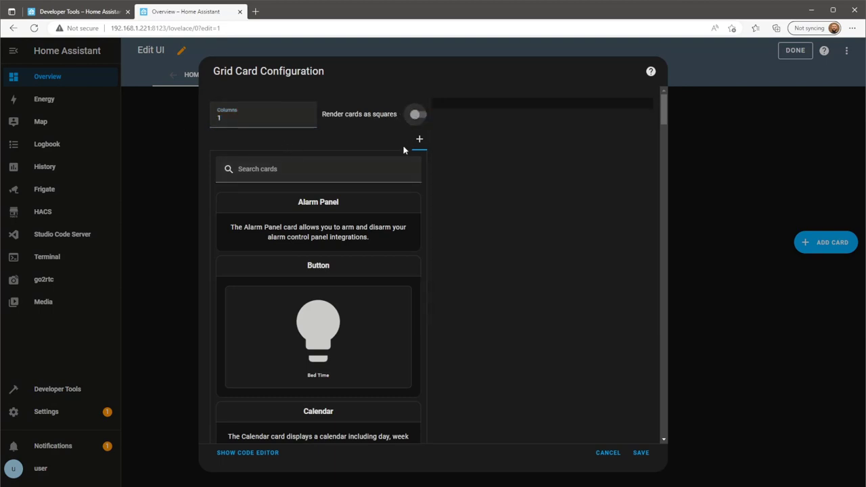
Step: Add a Custom: Mini Graph Card inside the new single-column grid
click(395, 169)
text(mini)
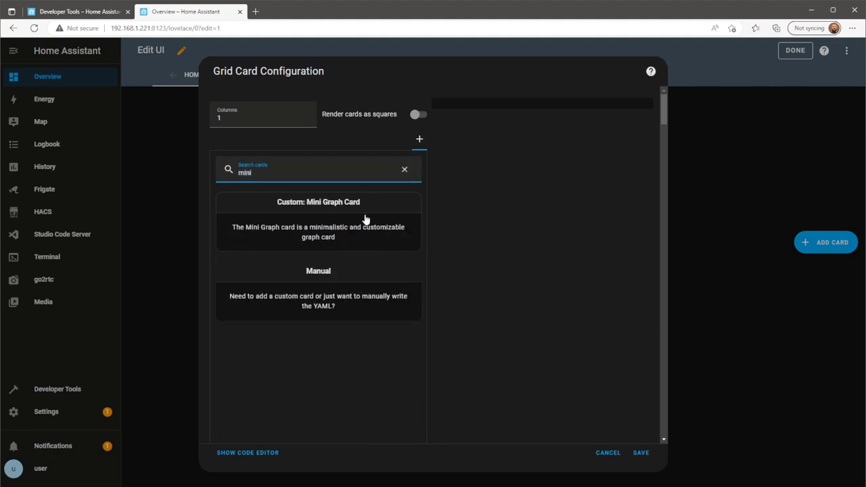
click(366, 219)
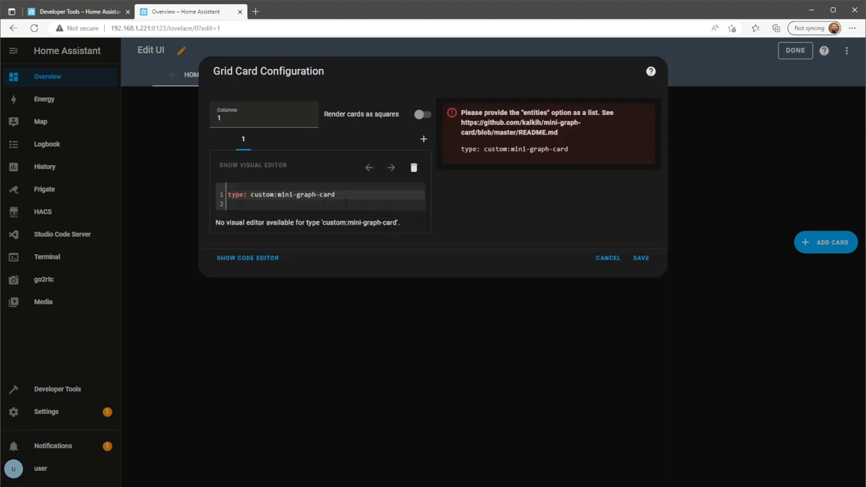
Step: Add an entities list containing sensor.gpu_temp_temperature to the mini graph card's YAML
click(346, 203)
text(entit)
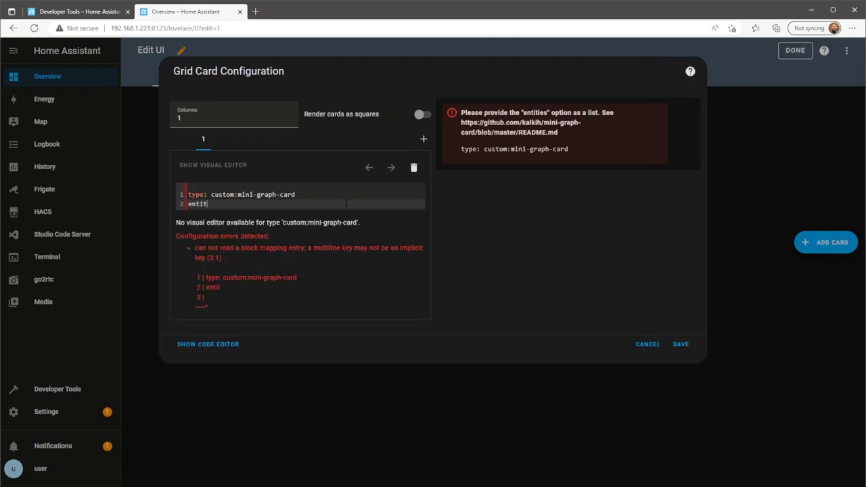
text(ies:)
key(Return)
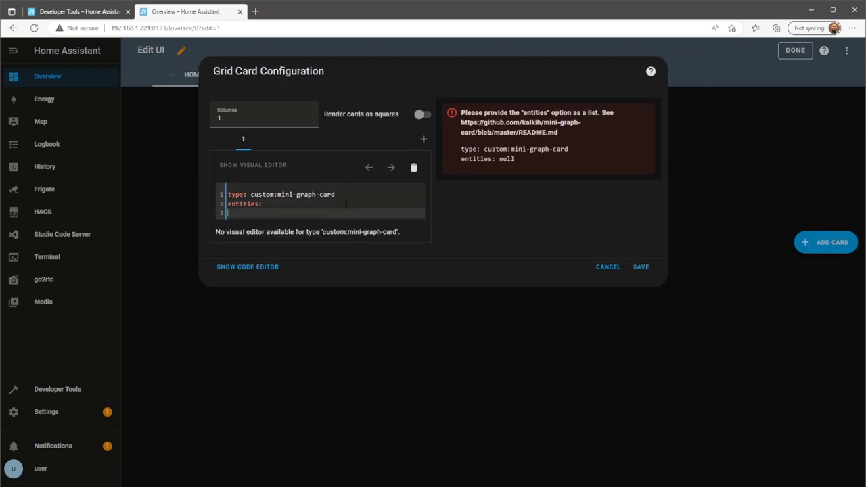
text(- sen)
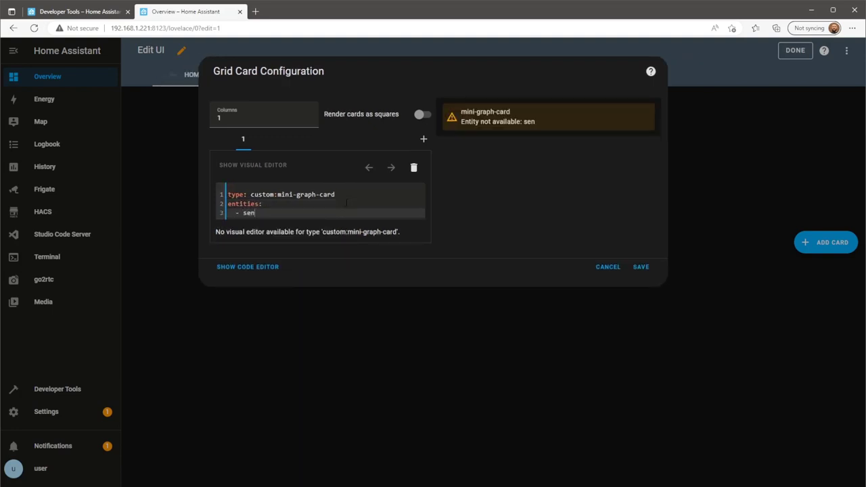
text(sor.)
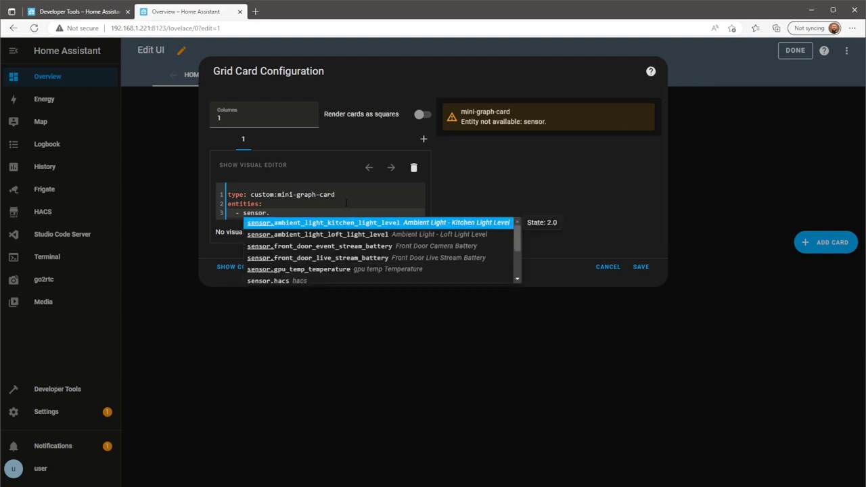
click(435, 268)
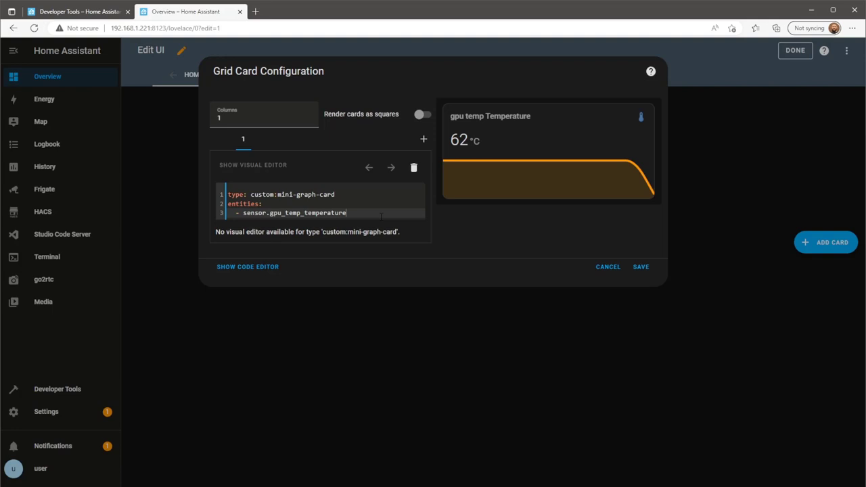
Step: Set line_color: blue below the entities list in the mini graph card's YAML
key(Return)
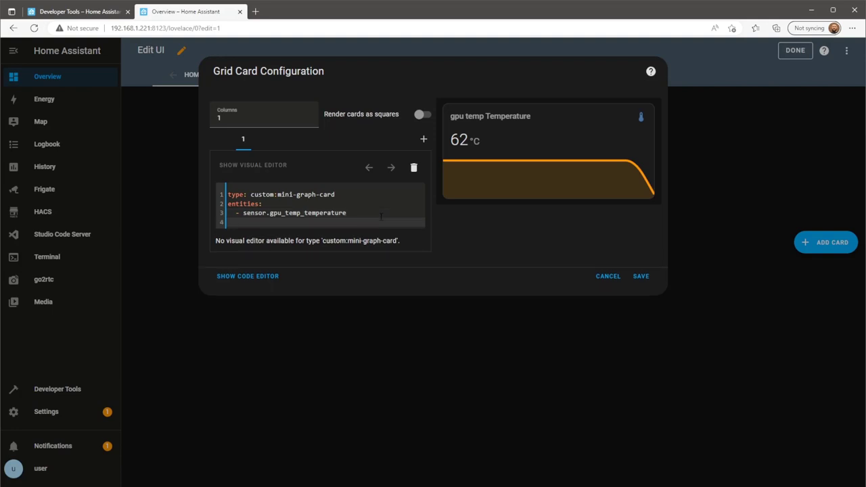
text(li)
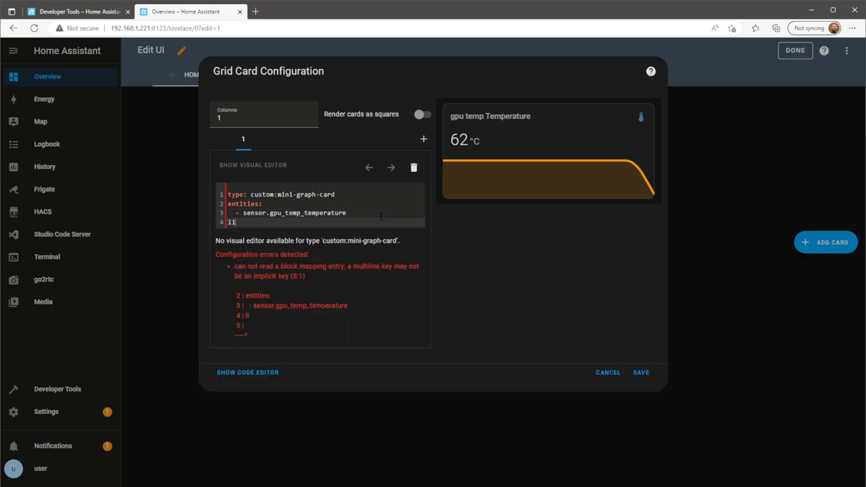
text(ne_color: blue)
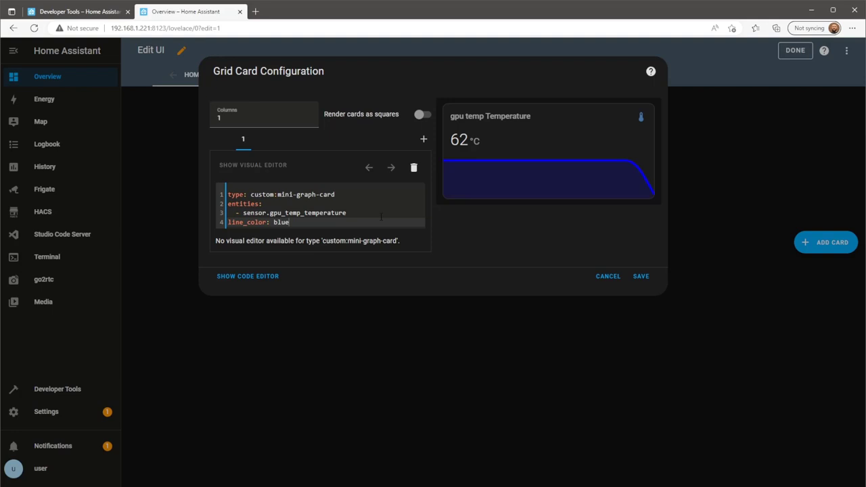
Step: Add a card_mod section with a multi-line style block below line_color in the mini graph card's YAML
key(Return)
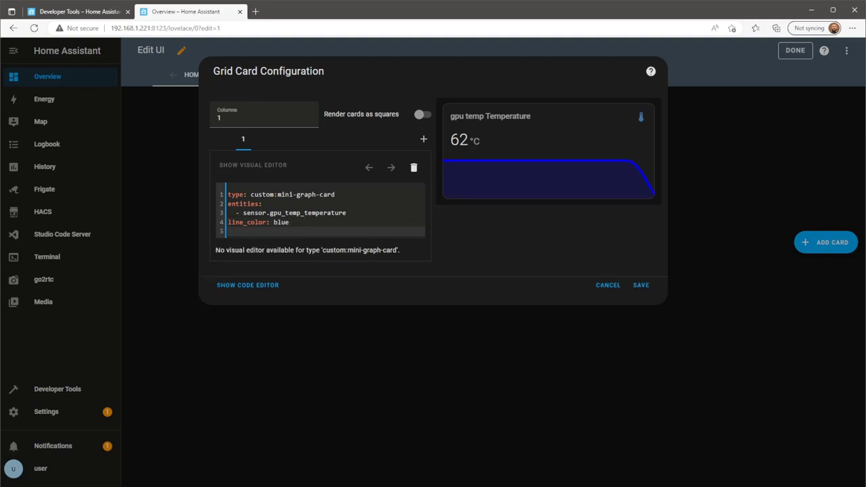
text(ca)
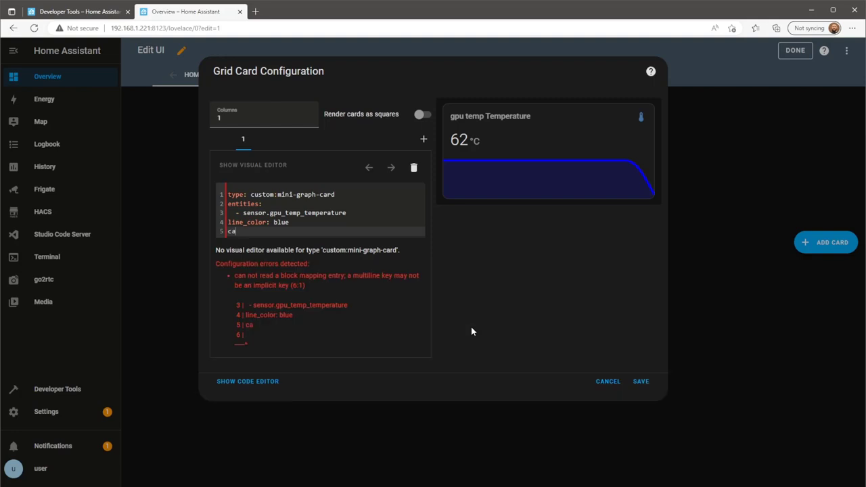
text(rd_mod:)
key(Return)
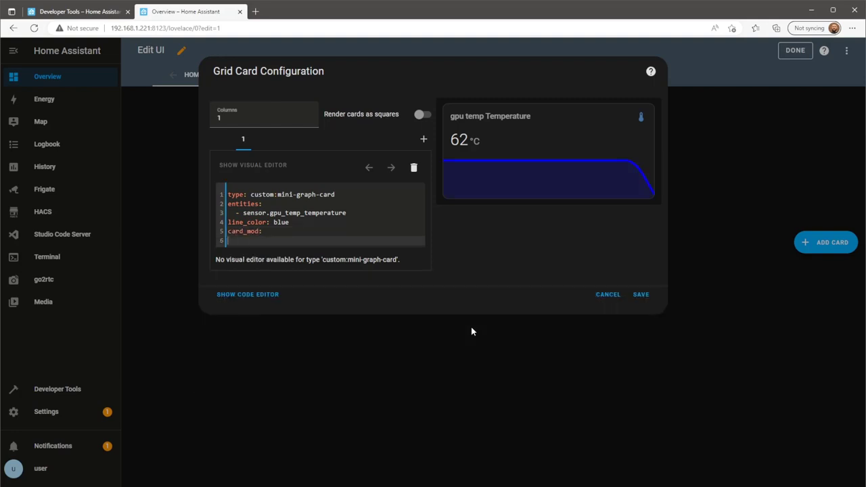
text(style: |)
key(Return)
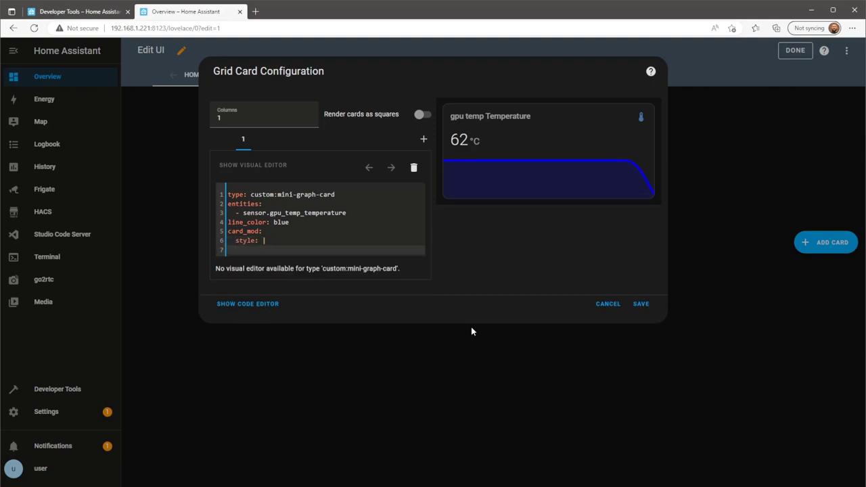
Step: Write a ha-card rule in the mini graph card's style block with background: transparent; and border-style: none; enclosed in braces
text(ha-card)
key(Return)
text({)
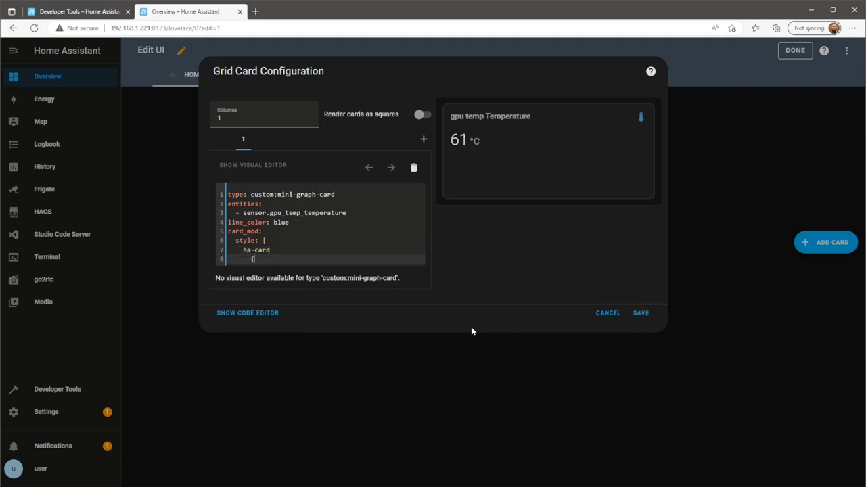
text(background: transparent;)
key(Return)
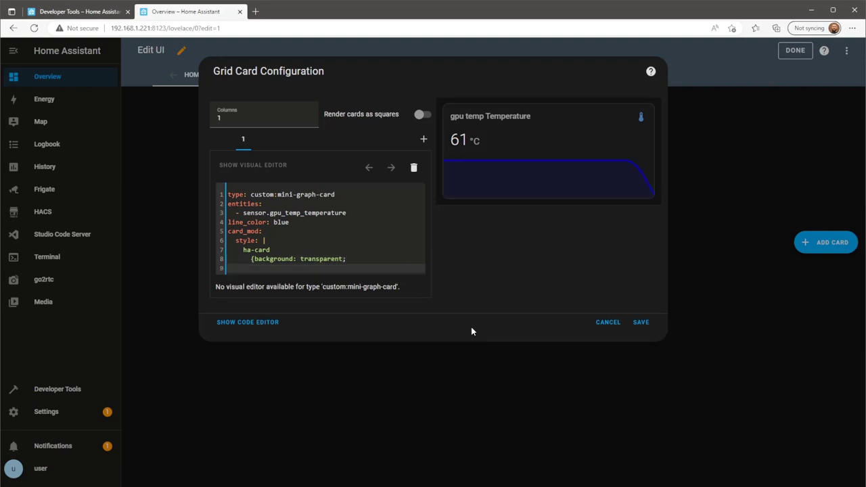
key(BackSpace)
text(border-style: none;)
key(Return)
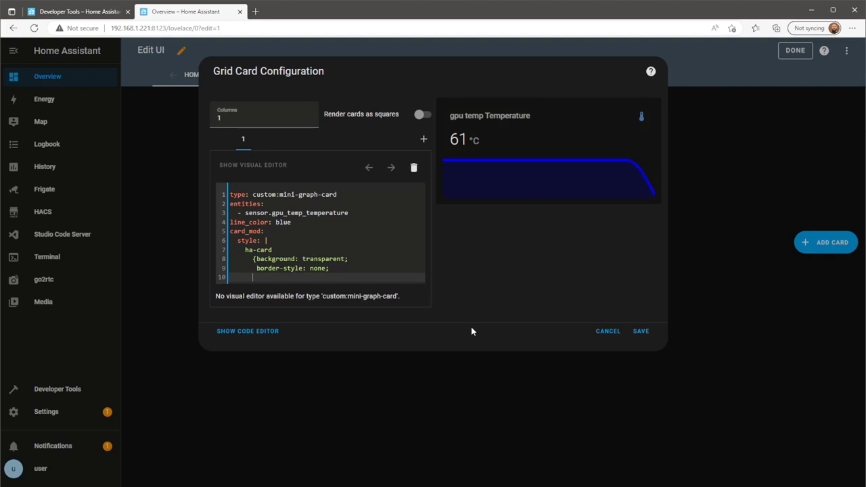
text(})
Step: Copy the mini graph card's entire YAML and discard the new grid card without saving it
drag(271, 278, 219, 197)
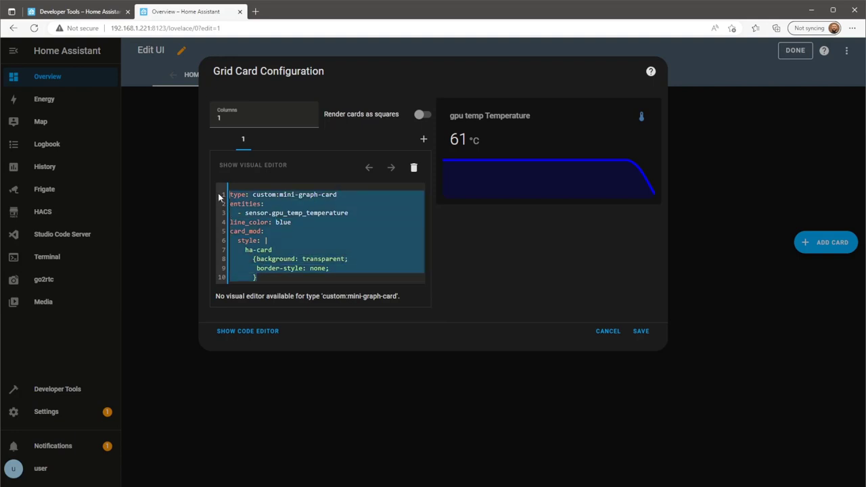
right_click(303, 236)
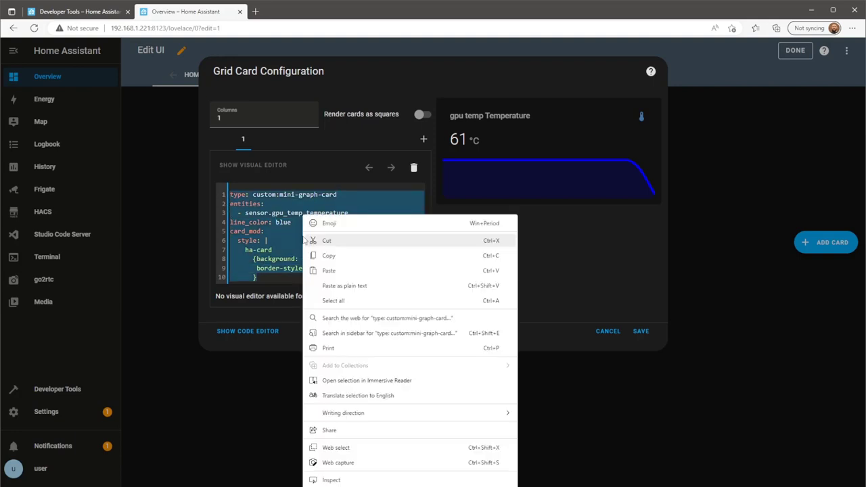
click(393, 256)
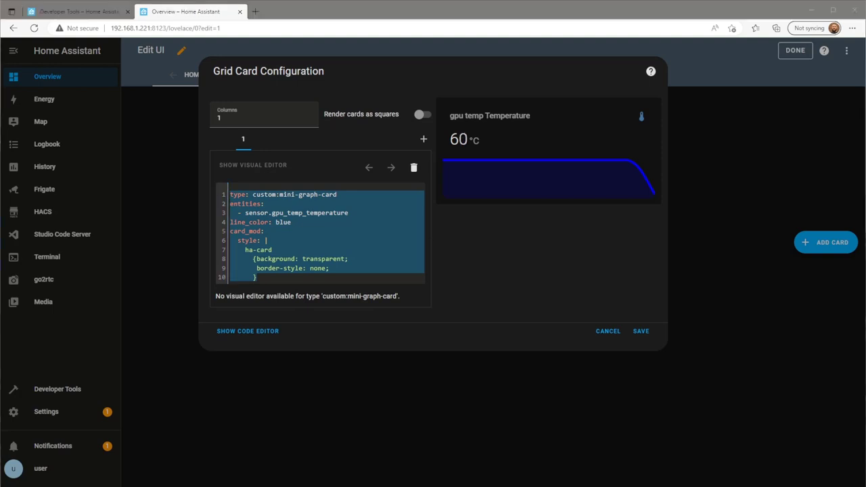
click(613, 332)
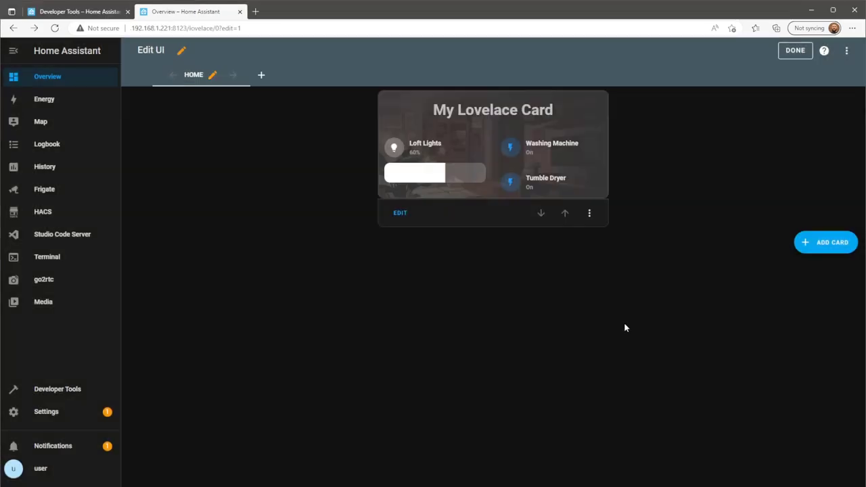
Step: Edit My Lovelace Card and paste the copied mini graph card YAML between the tumble dryer card's code and the final card_mod section
click(399, 214)
scroll(373, 239, down, 3)
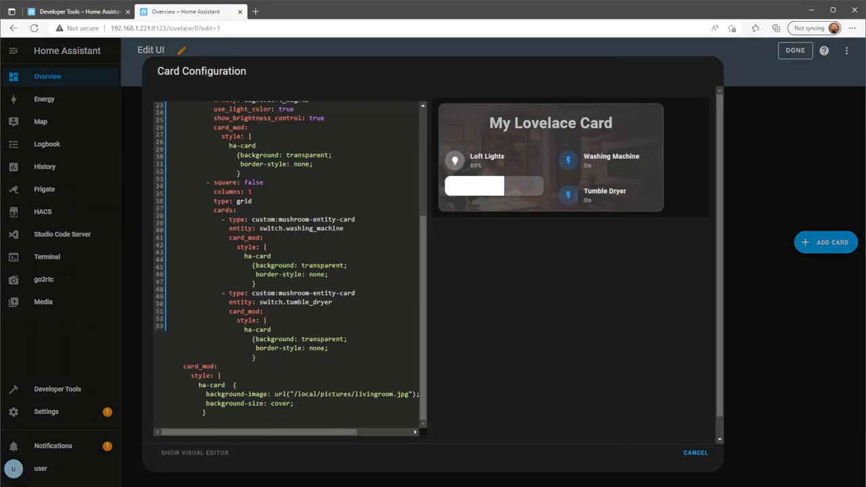
click(357, 356)
key(Return)
key(Return)
key(Return)
key(Up)
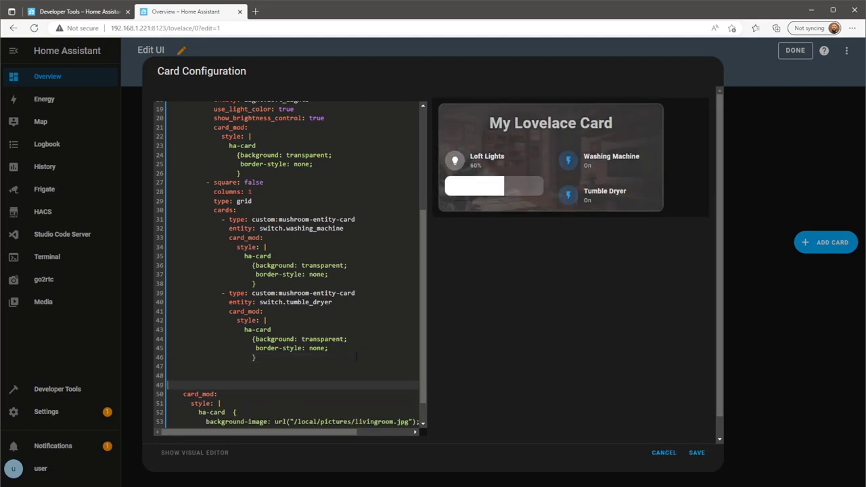
key(ctrl+v)
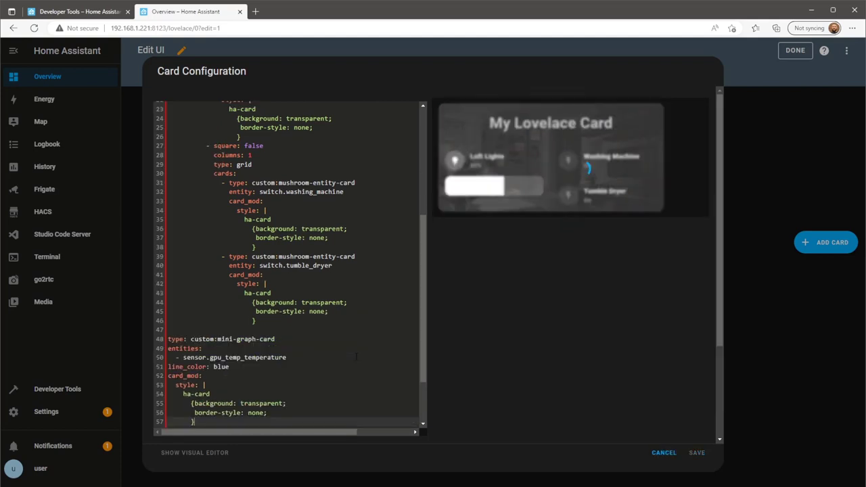
Step: Indent the whole pasted mini graph card block to line up with the keys of the two-column grid
drag(195, 422, 217, 323)
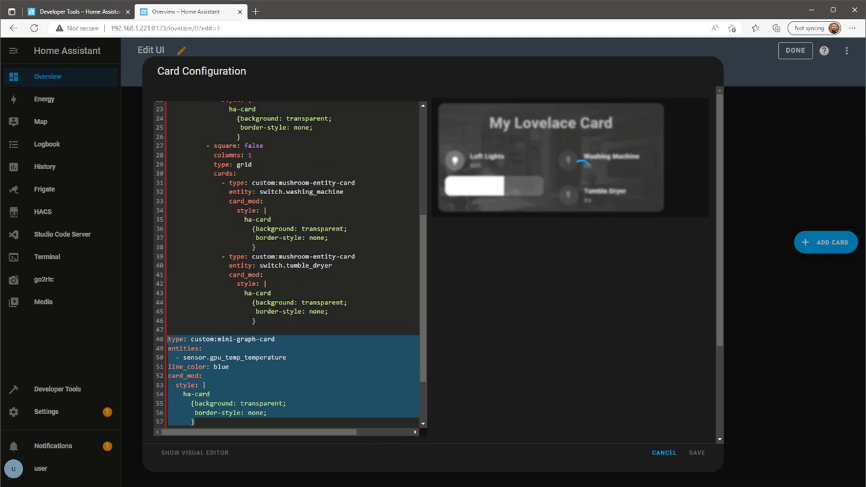
key(Tab)
scroll(217, 323, up, 1)
scroll(251, 355, up, 3)
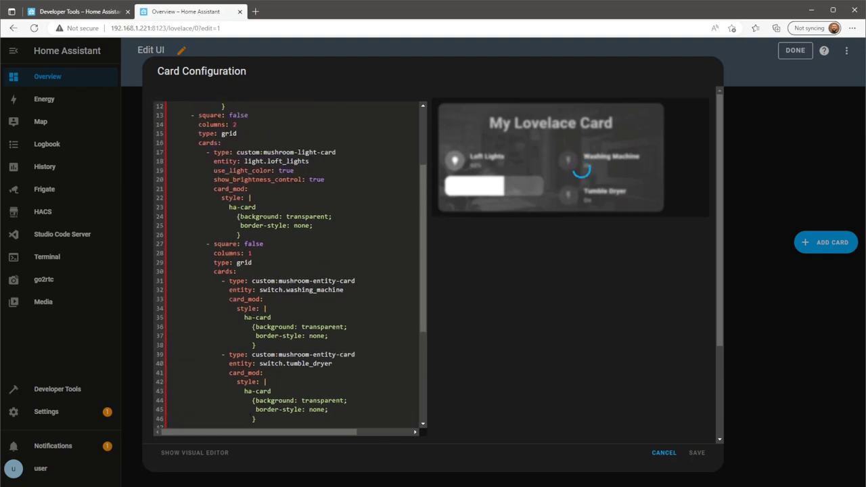
scroll(243, 338, down, 4)
key(Tab)
key(Tab)
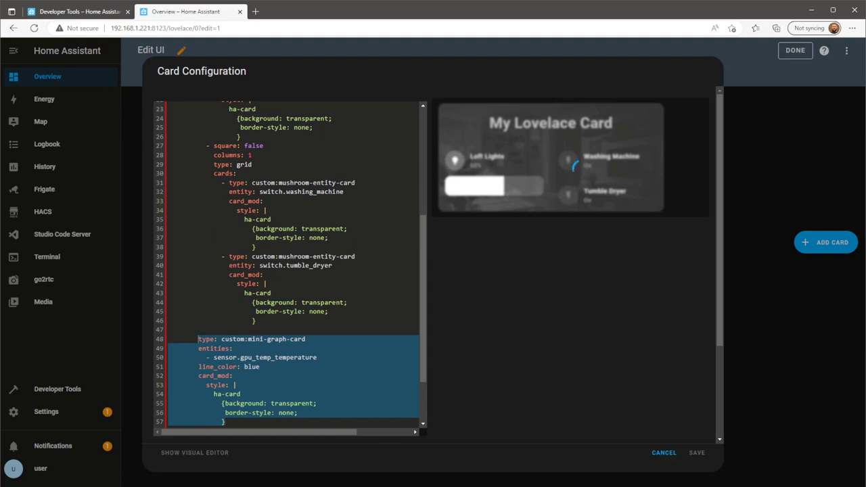
Step: Make the type: custom:mini-graph-card line a list item with a leading dash, save the card and finish editing the dashboard
click(198, 339)
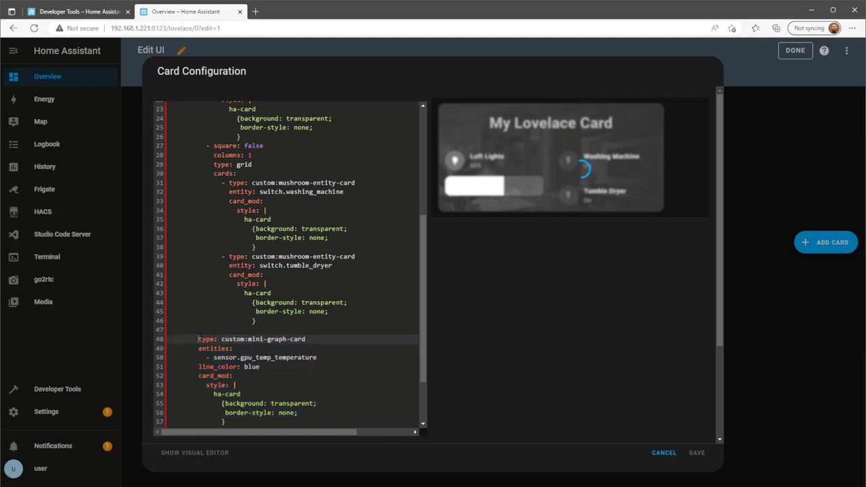
key(BackSpace)
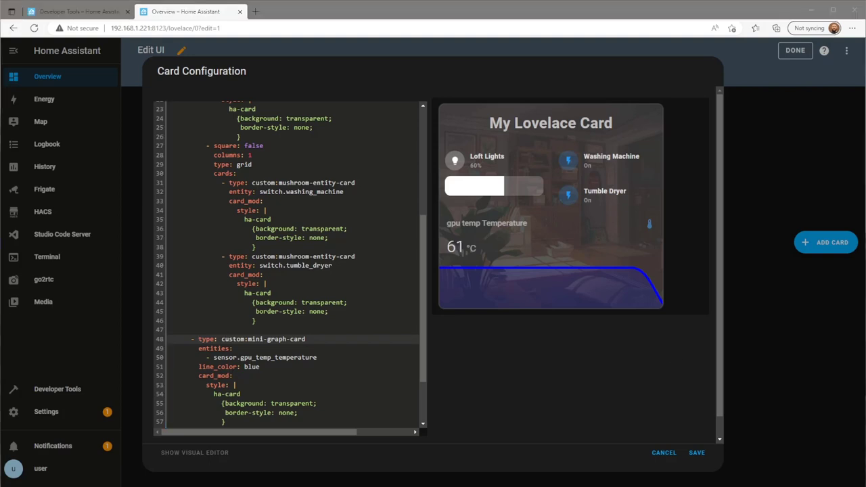
click(697, 453)
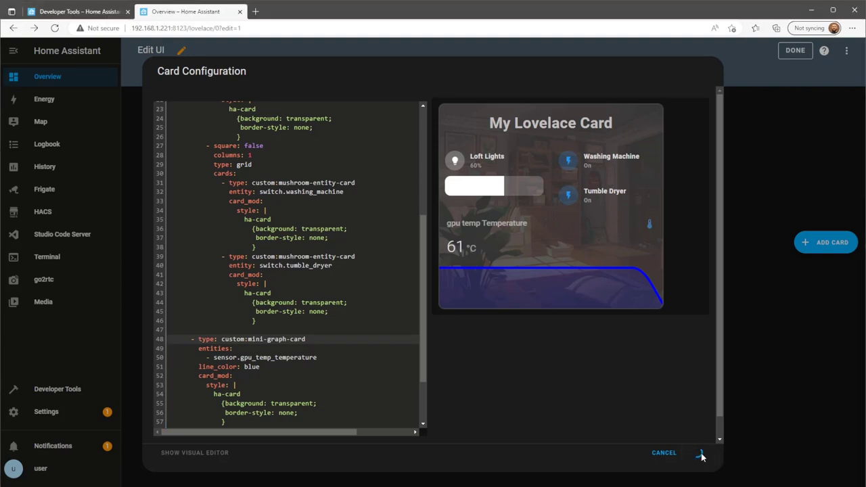
click(795, 52)
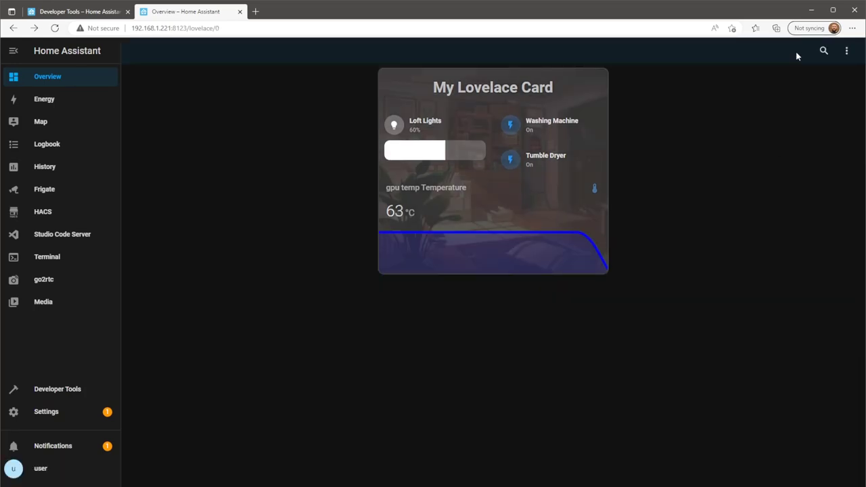